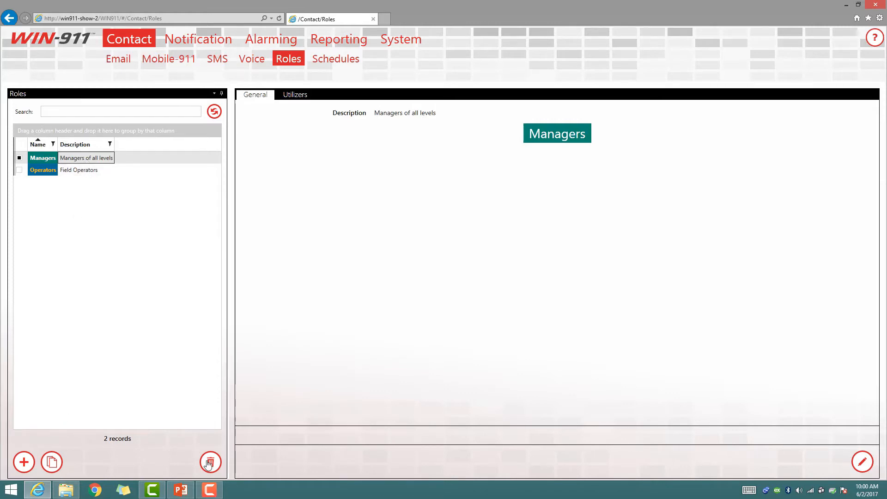
Create and save a contact role named Engineers with the description Field Engineers and a red-orange background colour.
left_click(24, 463)
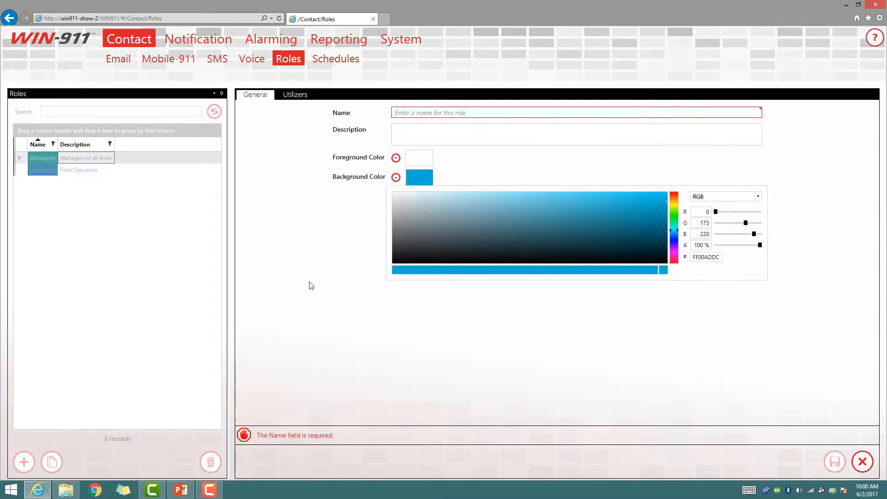
left_click(435, 113)
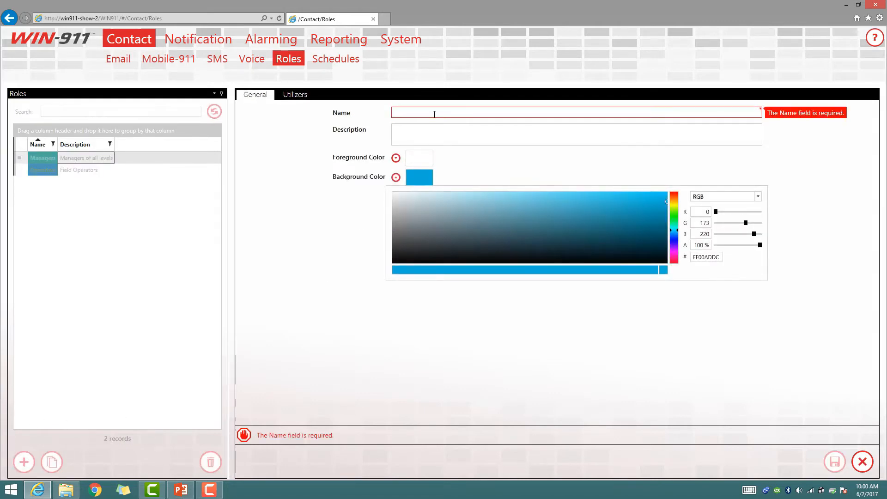
type("Engineers")
key("Tab")
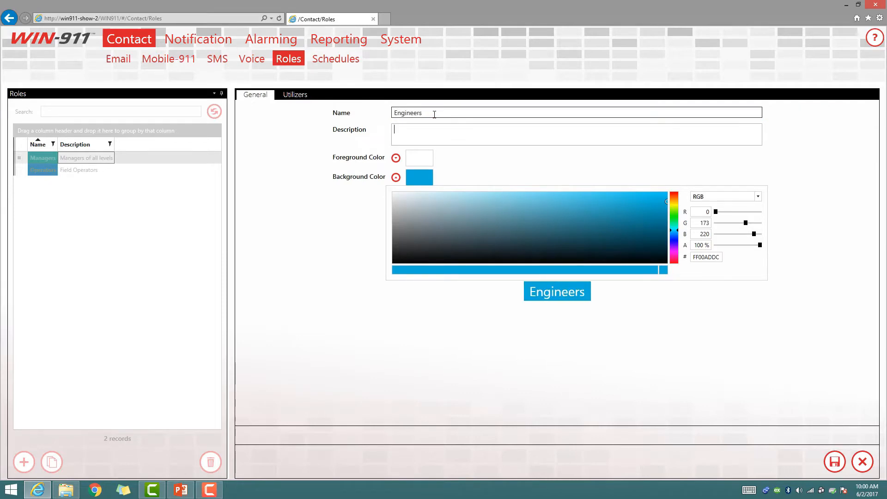
type("Field Engineers")
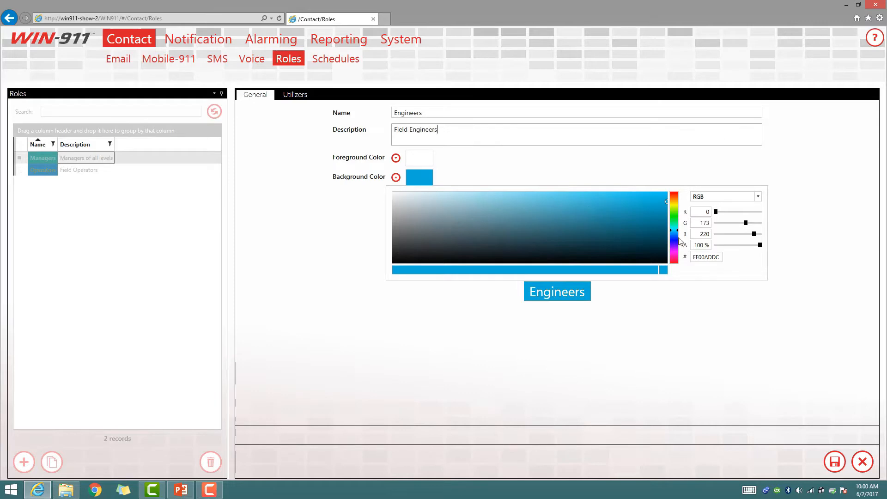
left_click_drag(680, 234, 682, 201)
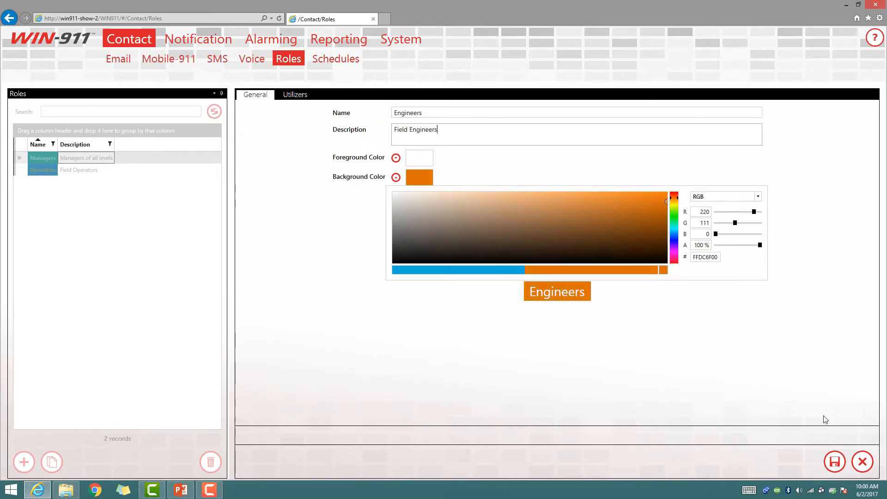
left_click(674, 195)
left_click(834, 462)
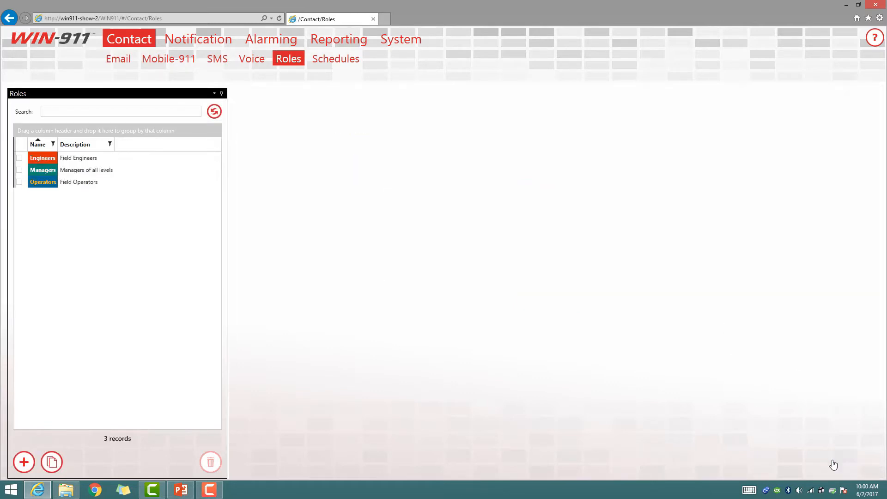
Review the new Engineers role's details and check its utilizers.
left_click(54, 158)
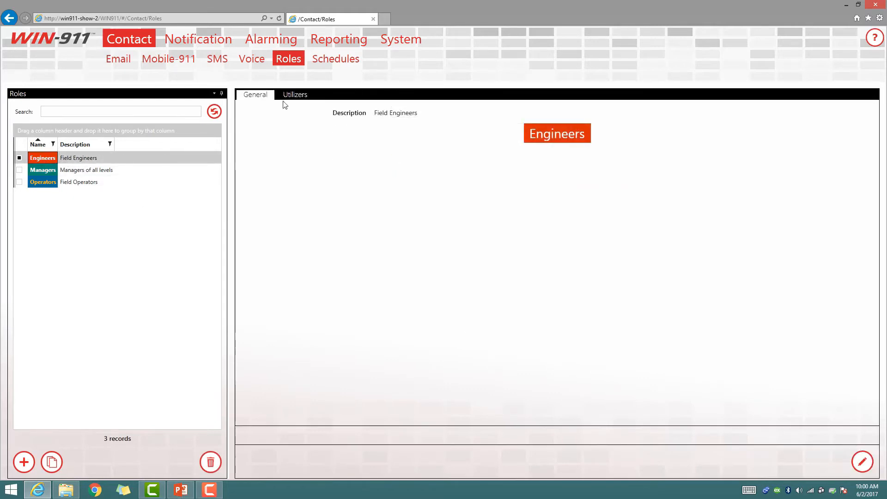
left_click(294, 95)
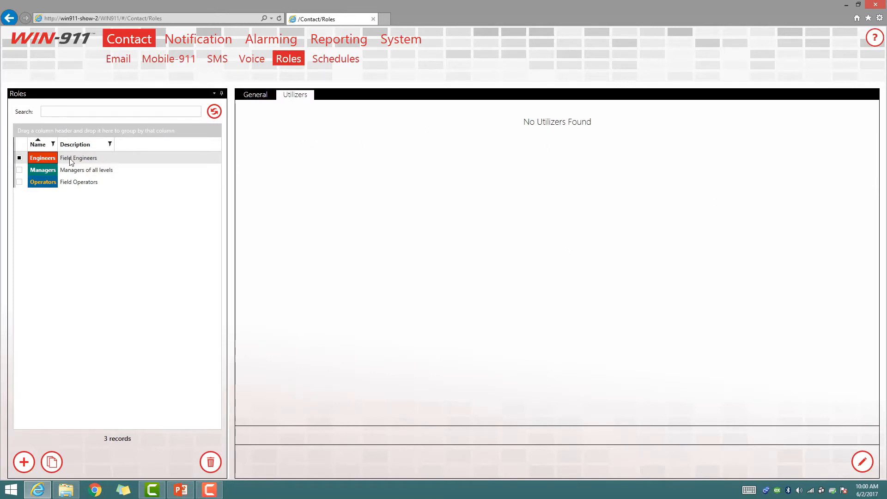
left_click(242, 95)
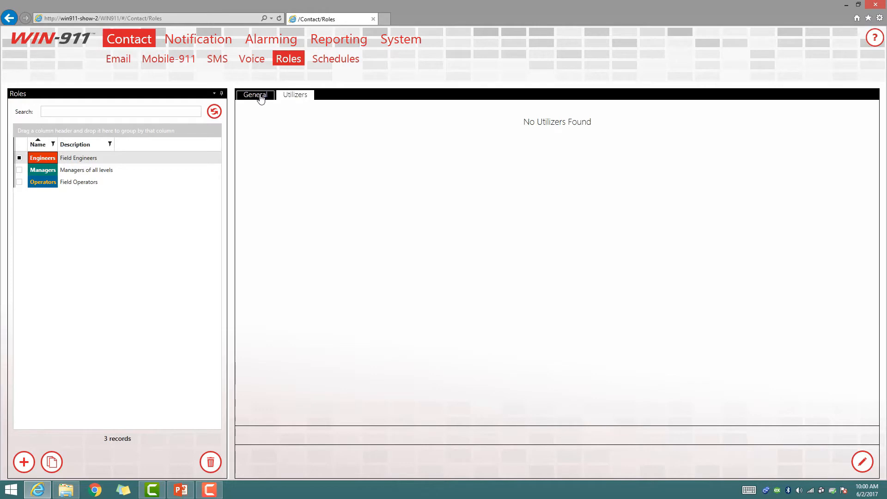
Assign the Engineers role to the existing email connection and save the connection.
left_click(114, 64)
left_click(172, 78)
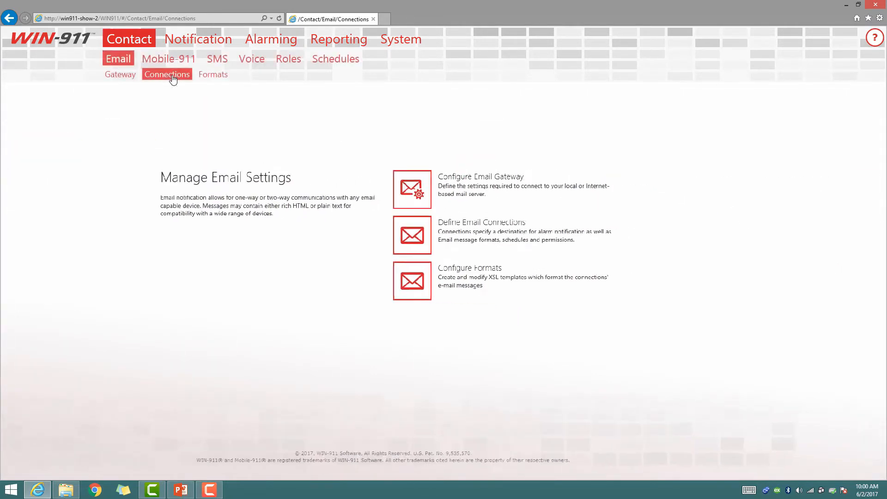
left_click(64, 160)
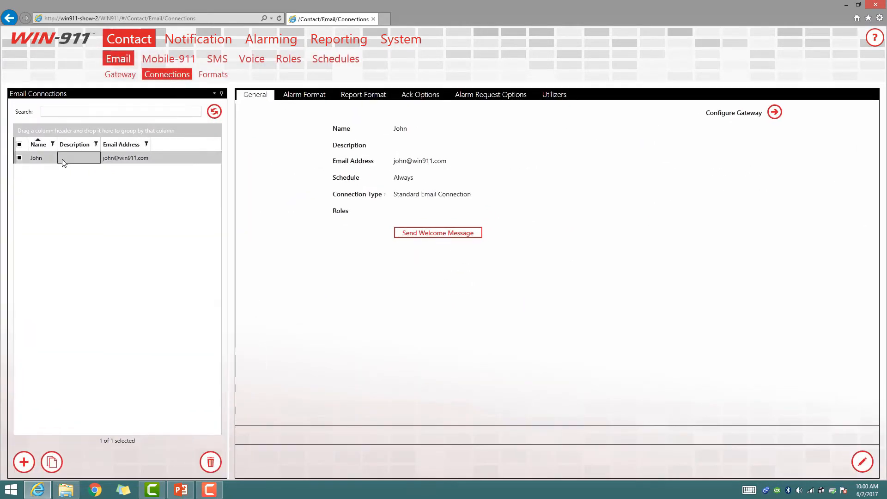
left_click(858, 468)
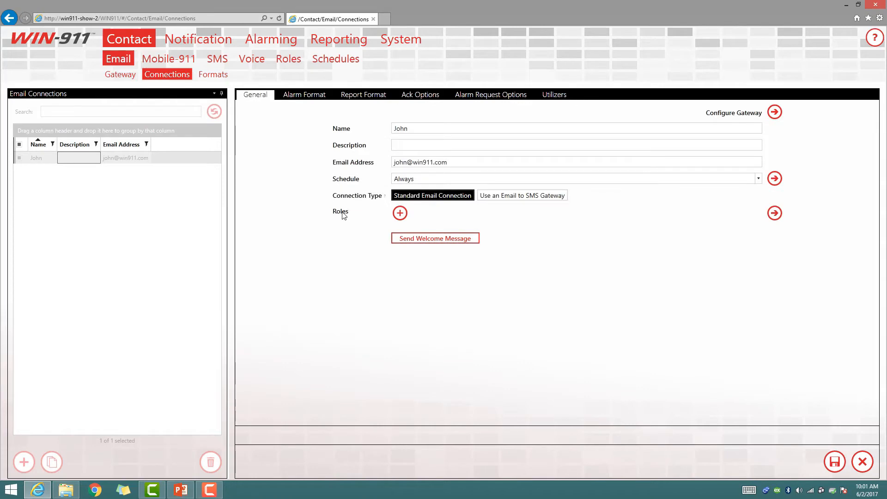
left_click(400, 213)
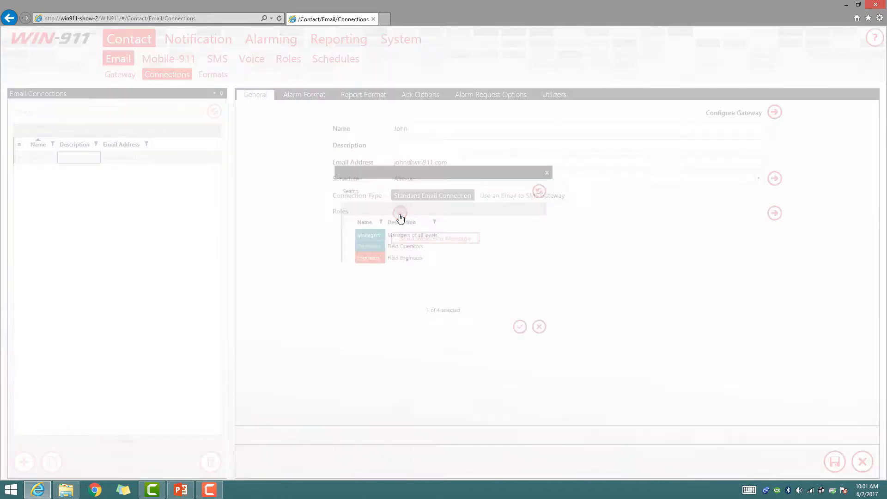
left_click(341, 258)
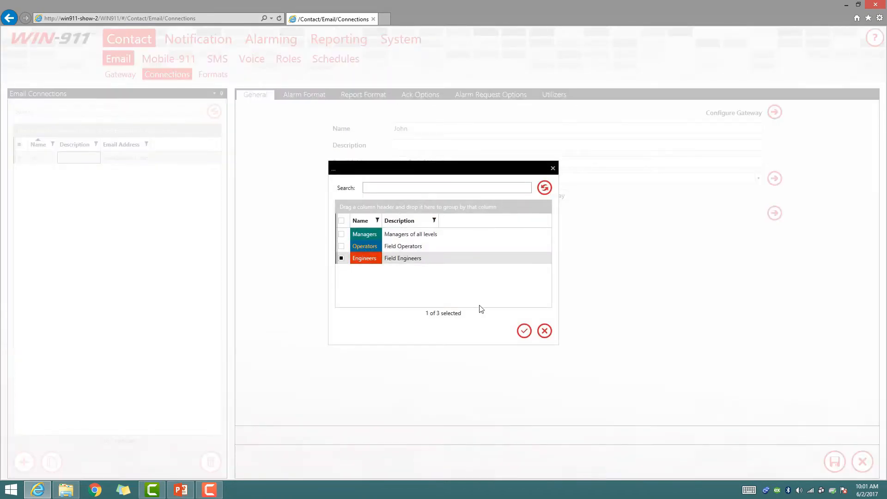
left_click(523, 336)
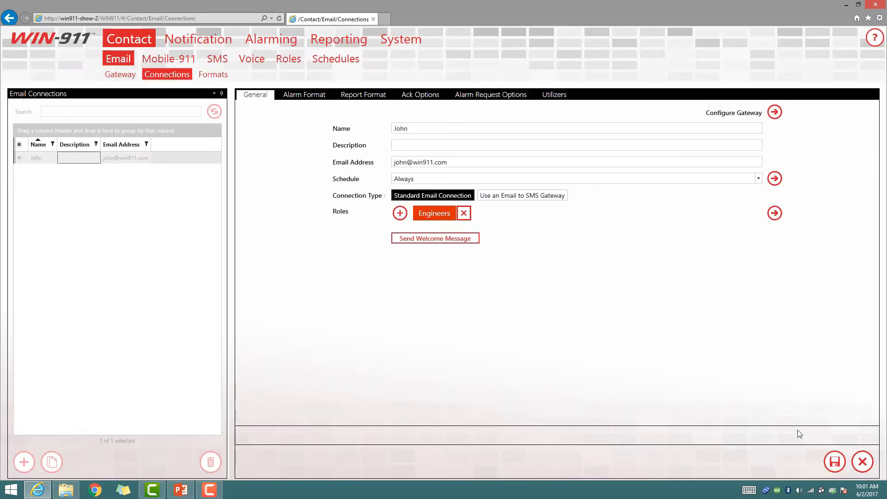
left_click(838, 461)
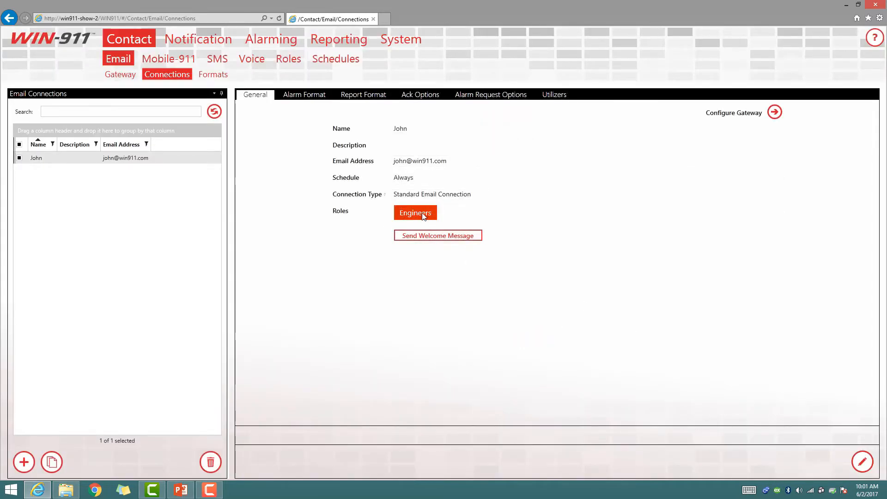
Return to the contact roles and check which connections use the Engineers role.
left_click(283, 61)
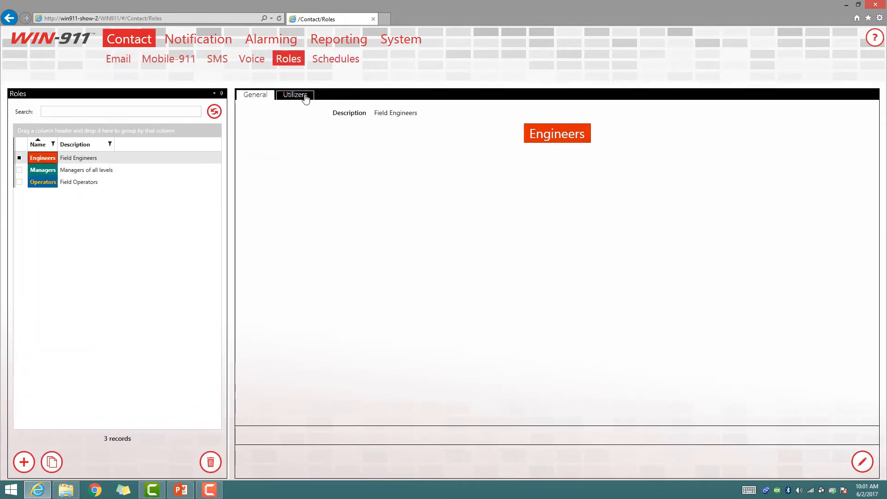
left_click(305, 96)
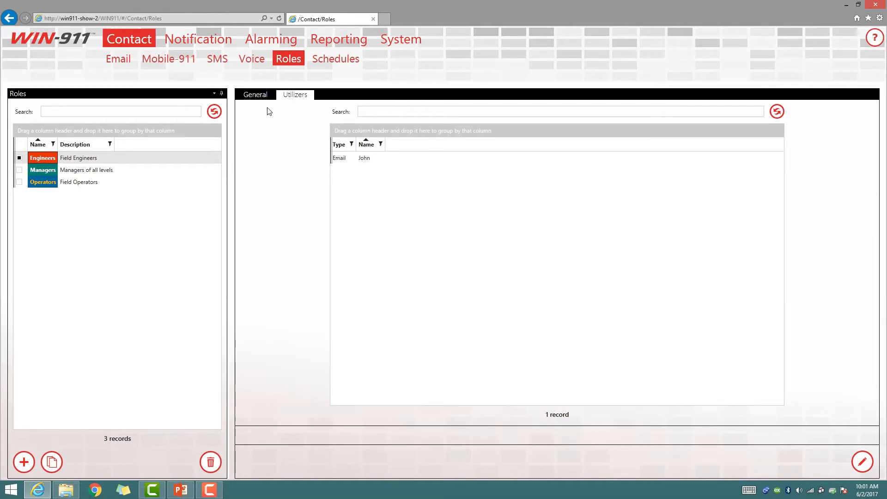
left_click(257, 96)
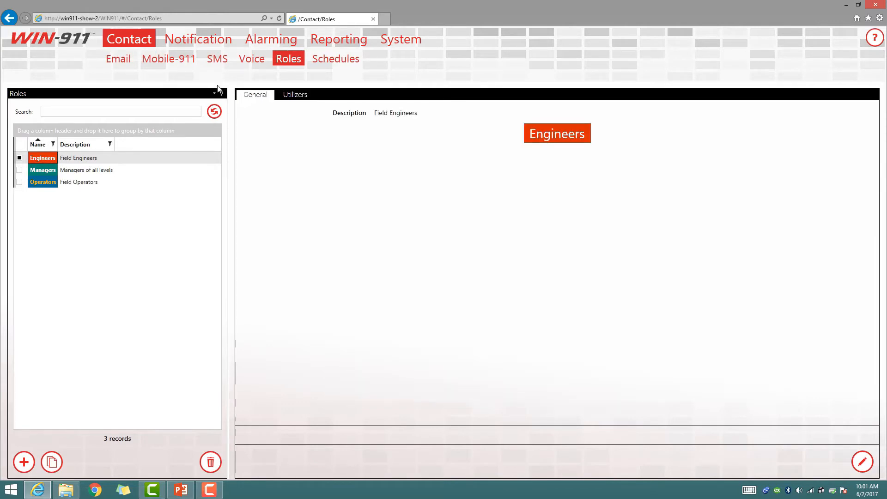
Delete the existing Hazardous label from the alarming labels.
mouse_move(271, 39)
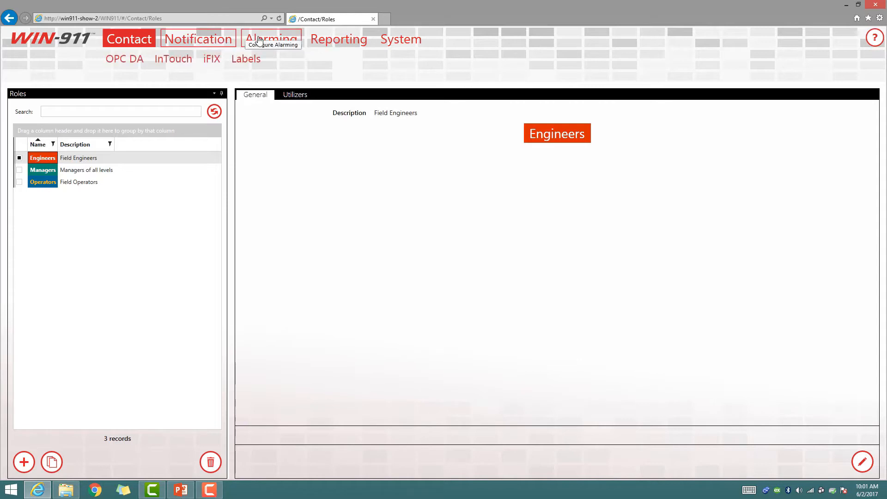
left_click(248, 59)
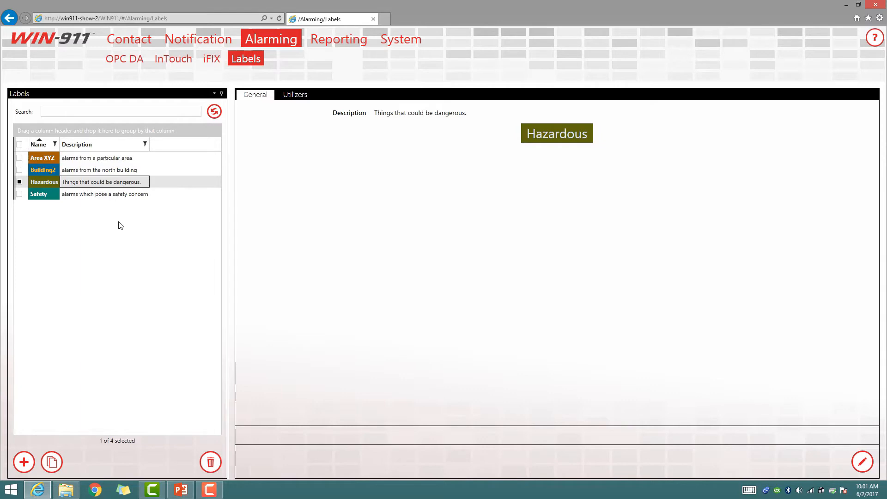
left_click(210, 462)
left_click(464, 273)
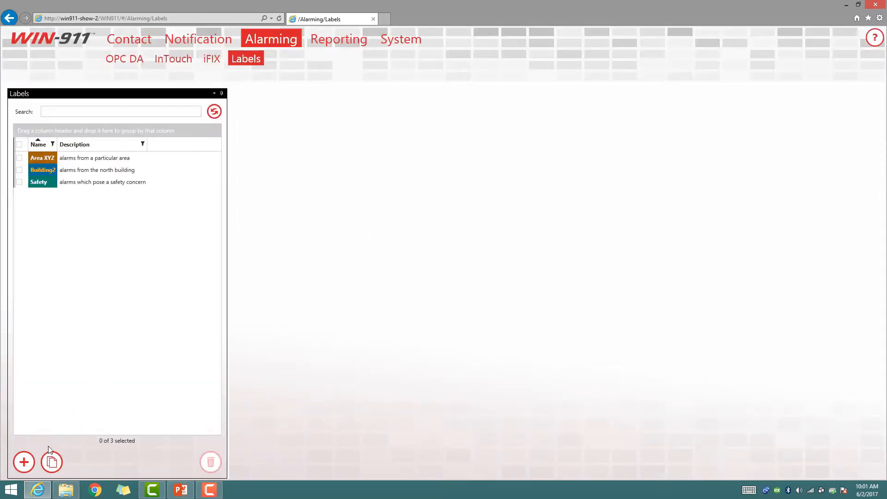
Create and save an alarm label named Hazardous with the description Dangerous Machinery and background colour FF670940.
left_click(22, 462)
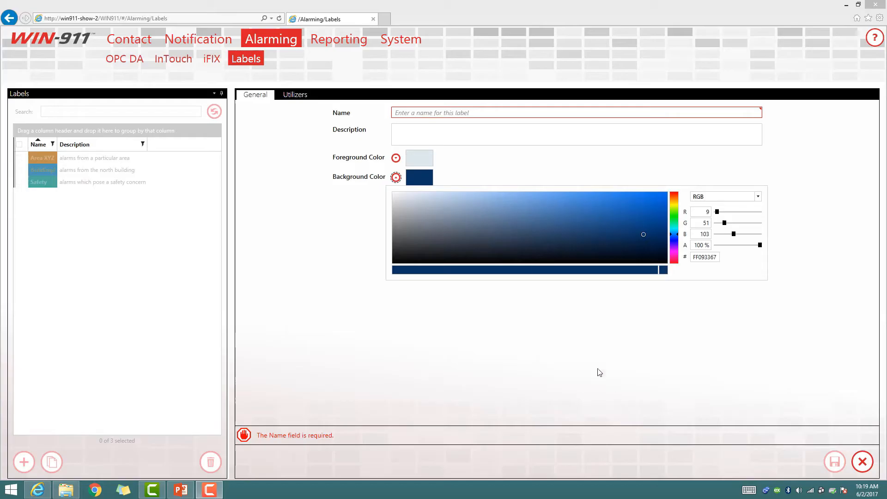
left_click(483, 110)
type("H")
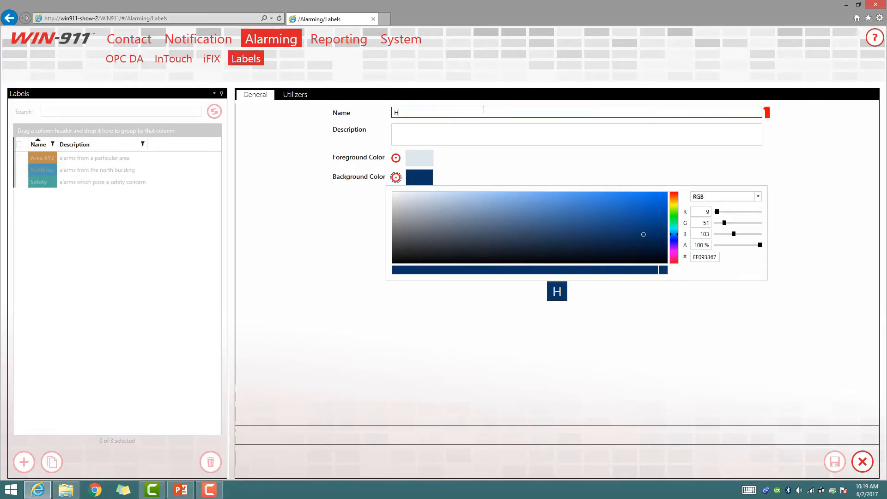
type("azardous")
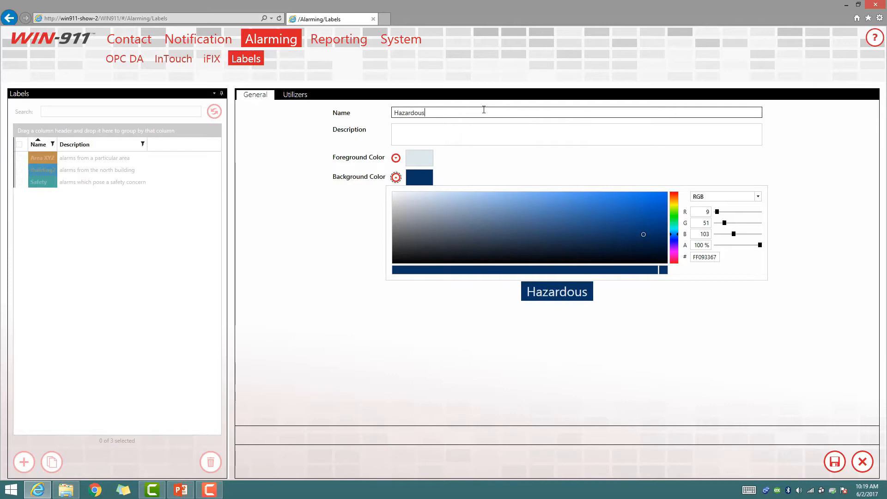
key("Tab")
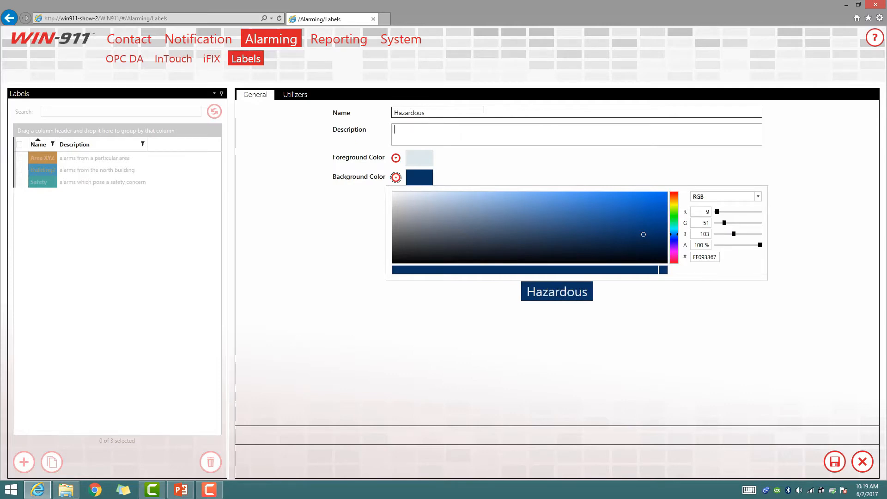
type("Dangerous Machinery")
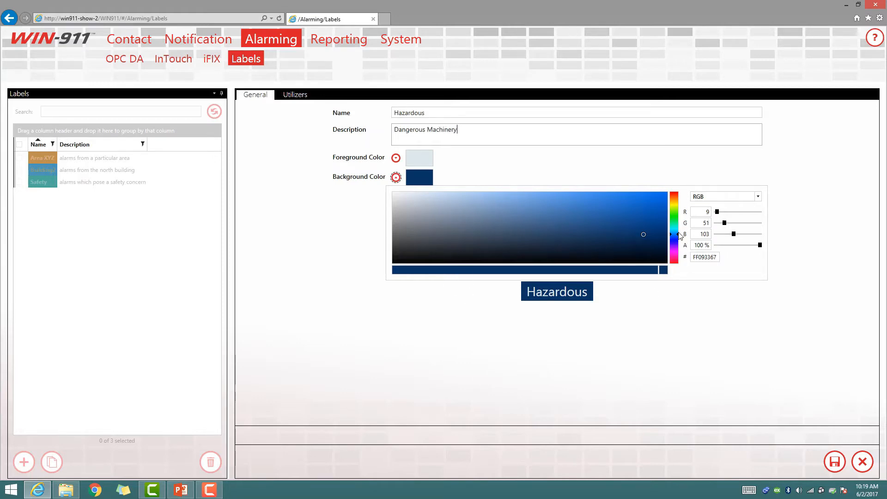
left_click_drag(677, 251, 677, 259)
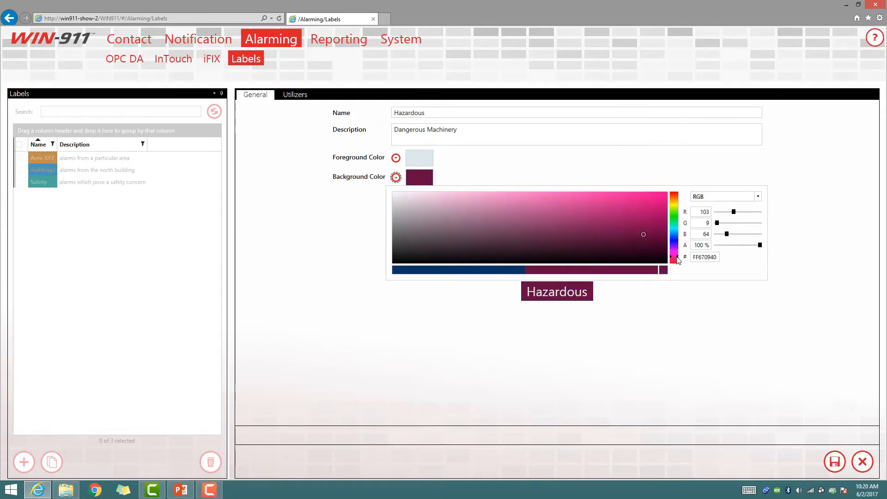
left_click(834, 461)
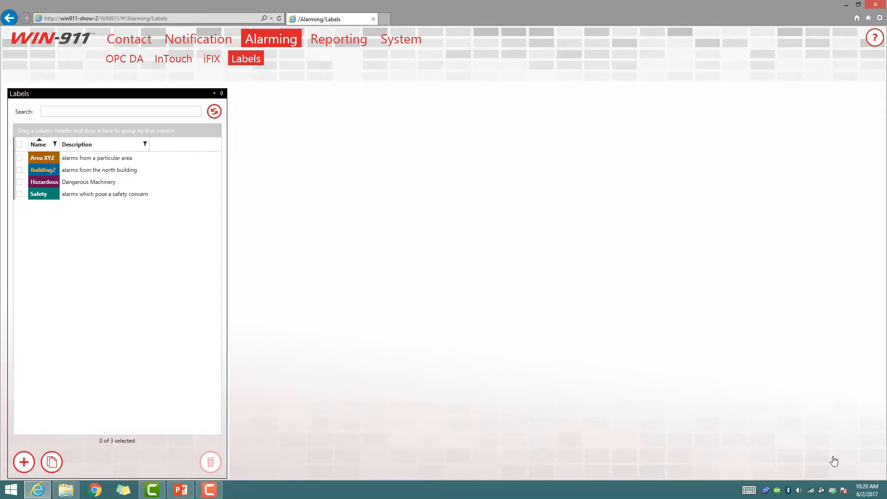
Review the new Hazardous label's details and check its utilizers.
left_click(116, 182)
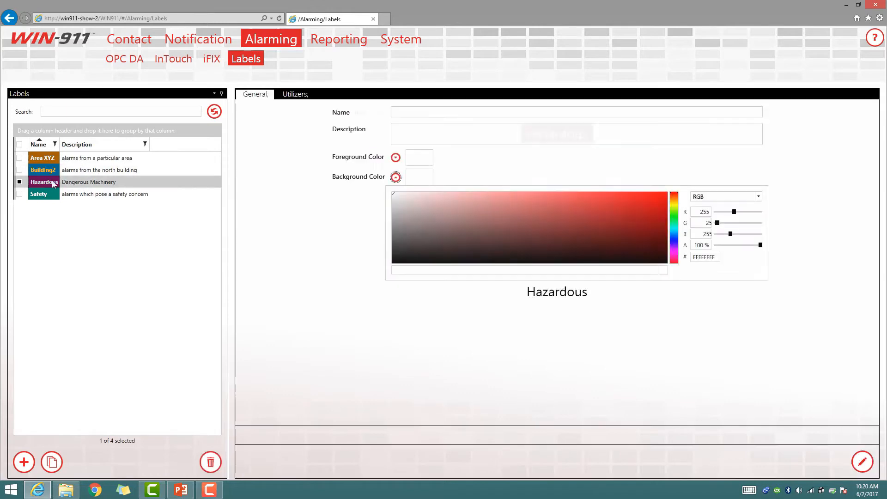
left_click(297, 95)
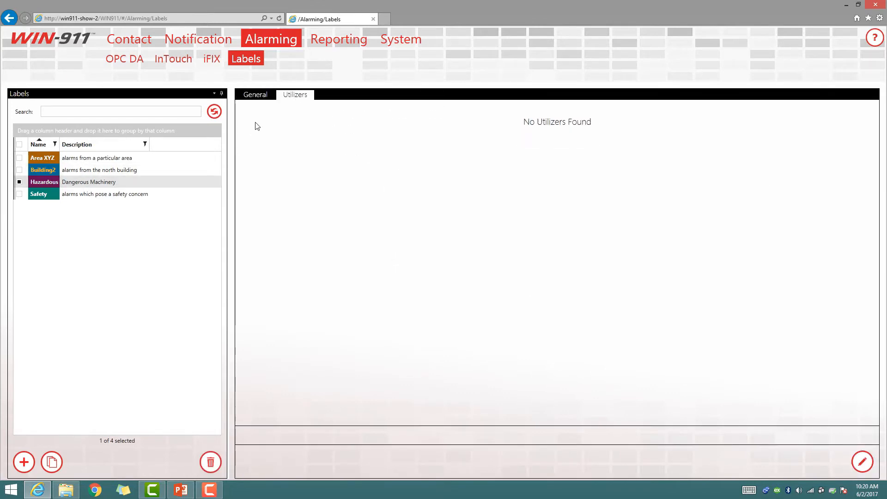
left_click(263, 98)
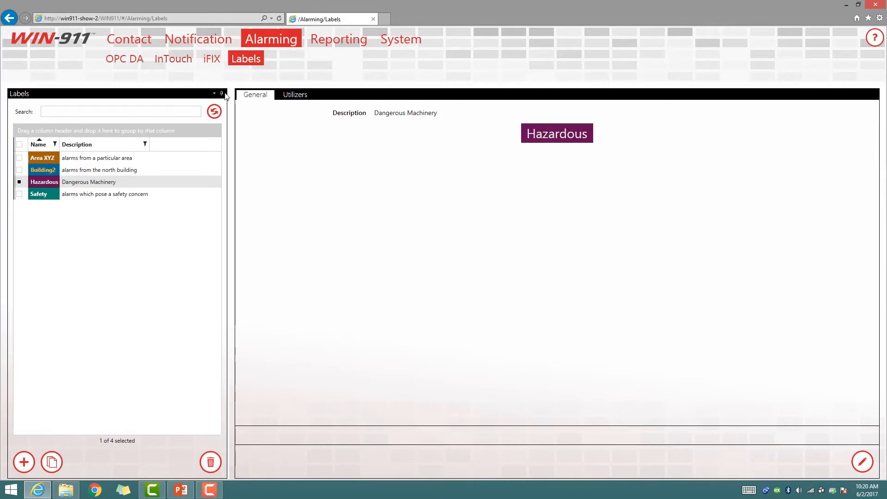
View the Weekdays schedule's calendar among the contact schedules.
left_click(141, 39)
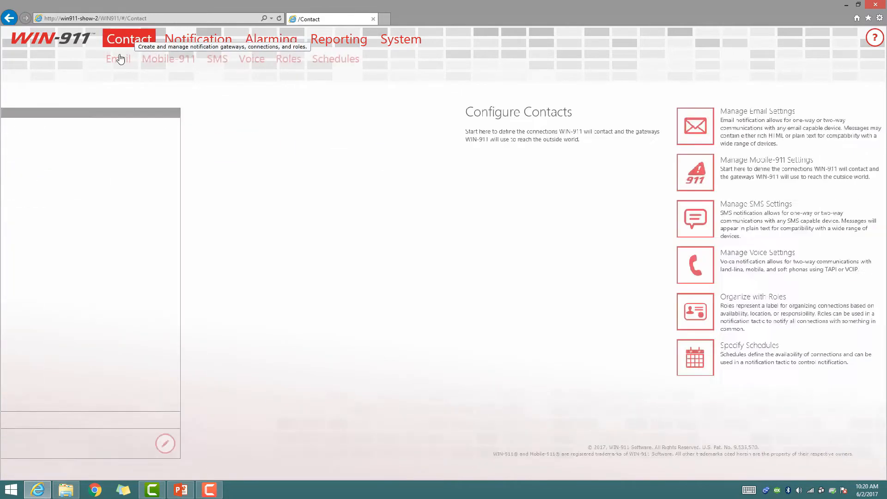
left_click(336, 59)
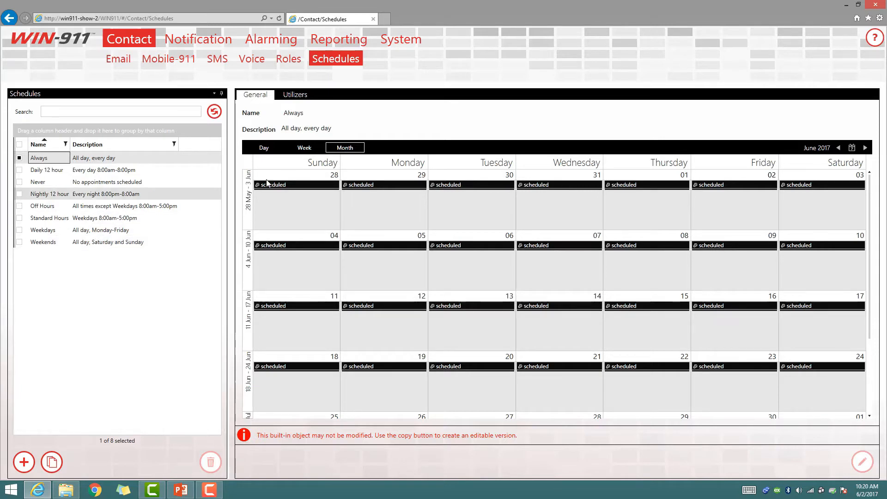
left_click(114, 233)
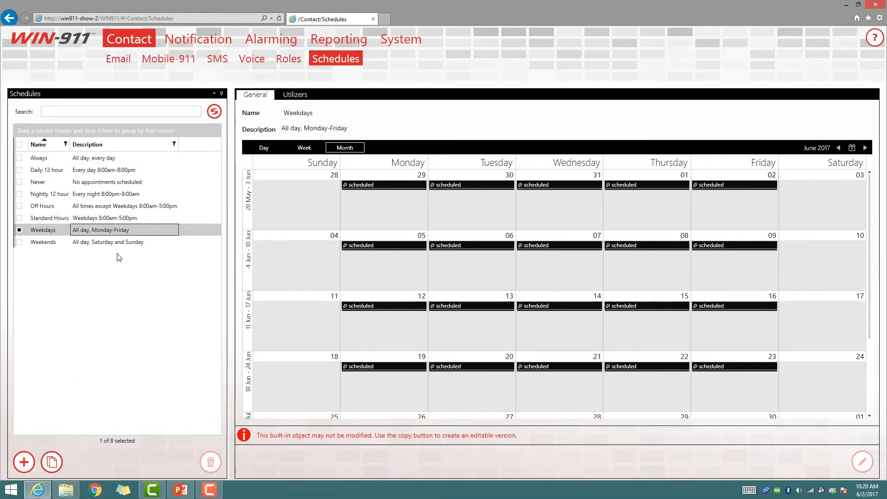
Copy the Weekdays schedule, naming the copy Weekdays except for Friday with the description All day, Monday-Thursday.
left_click(54, 464)
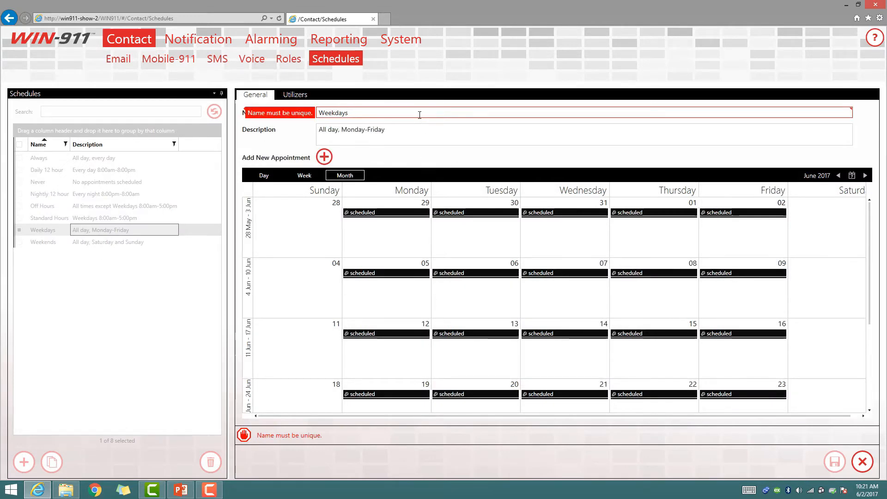
type("except ")
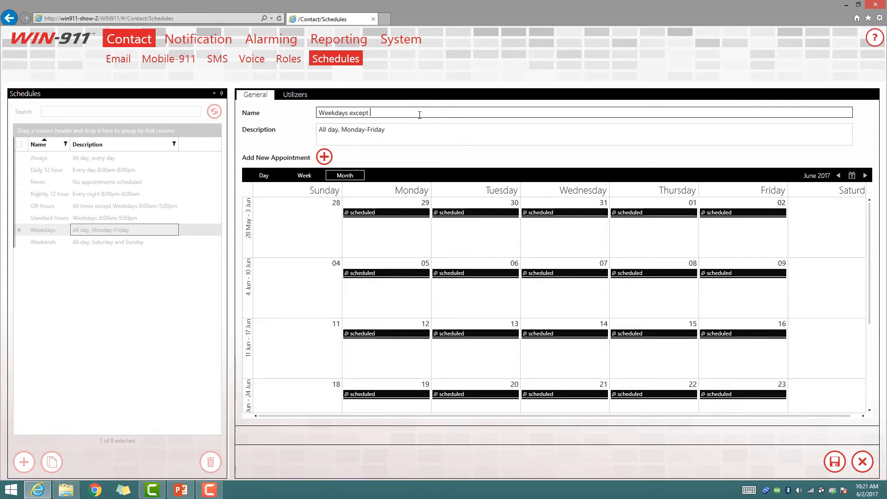
type("for Friday")
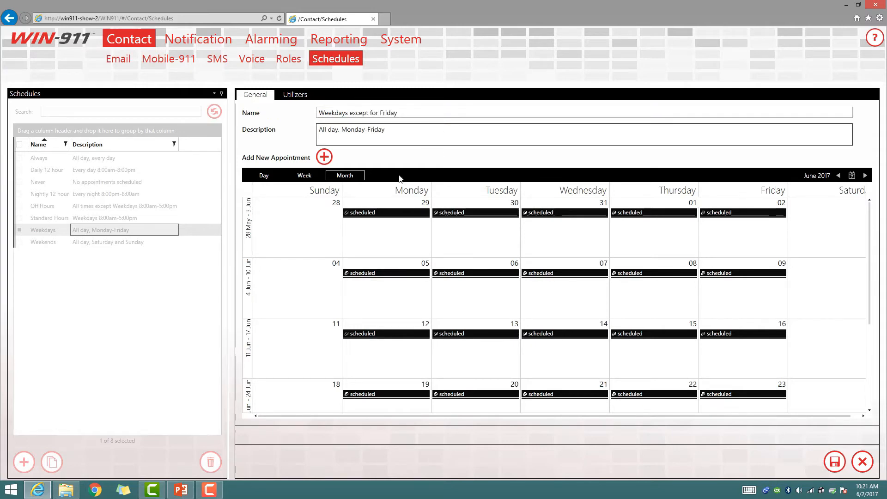
left_click_drag(389, 132, 369, 134)
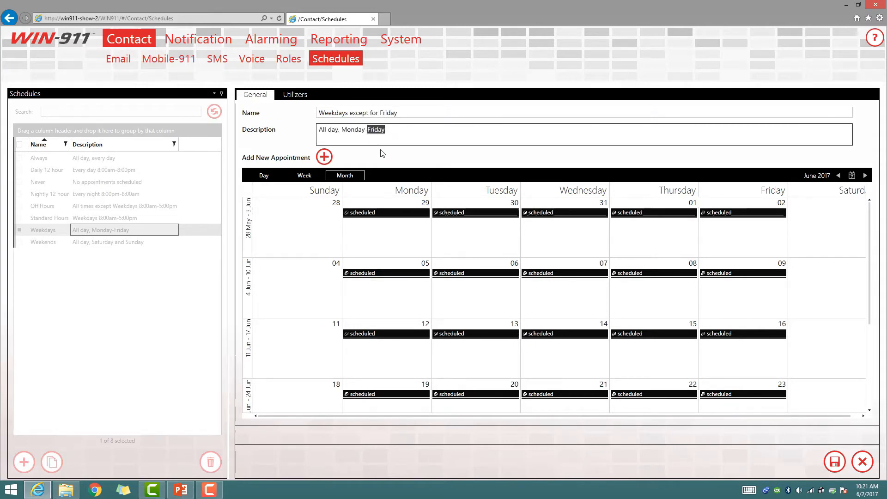
type("Thursday")
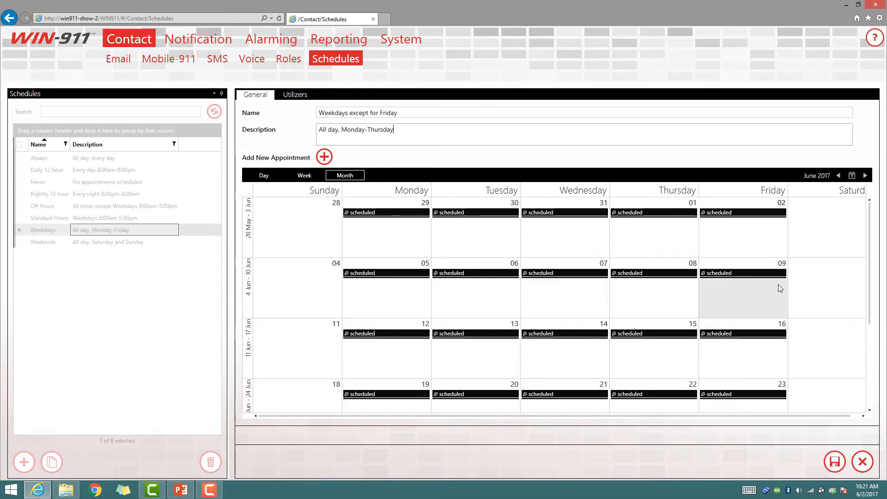
Delete only the Friday, June 2 occurrence of the scheduled appointment and check the remaining Fridays in the month.
left_click(783, 213)
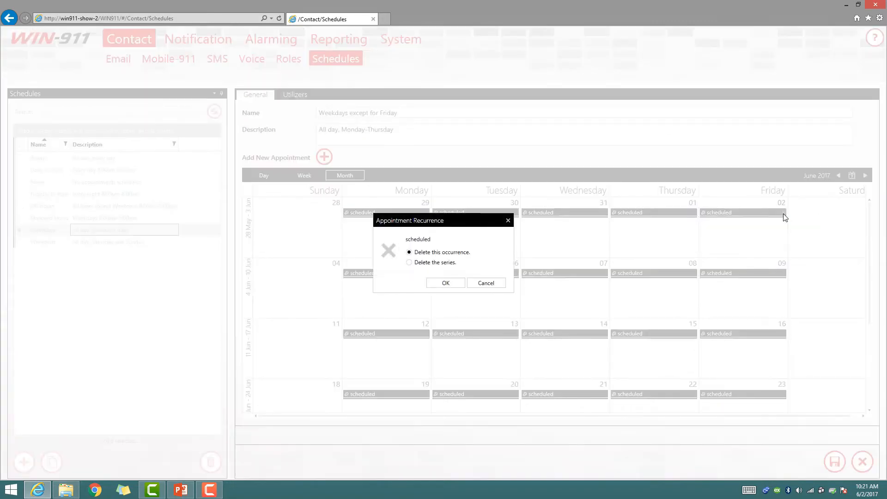
left_click_drag(461, 223, 310, 238)
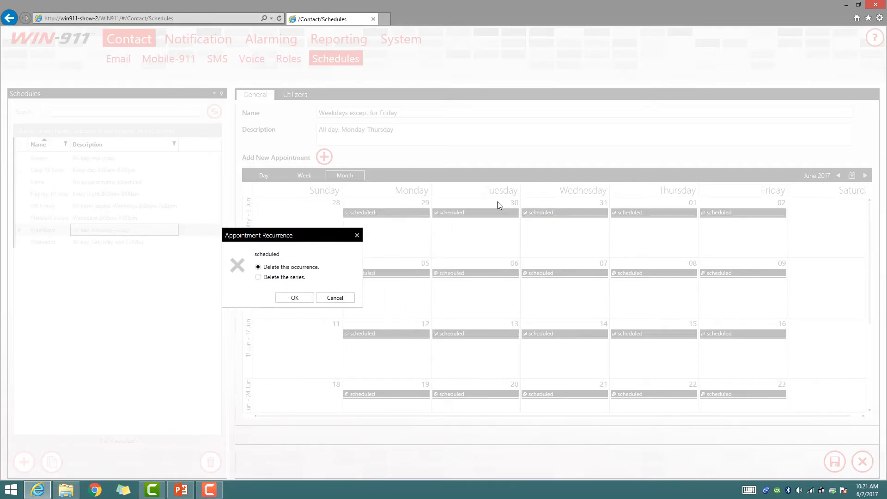
left_click(283, 270)
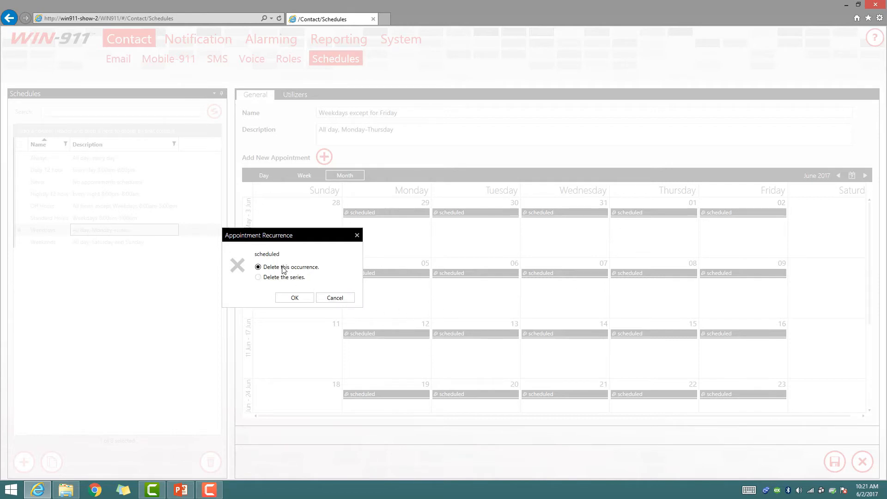
left_click(296, 299)
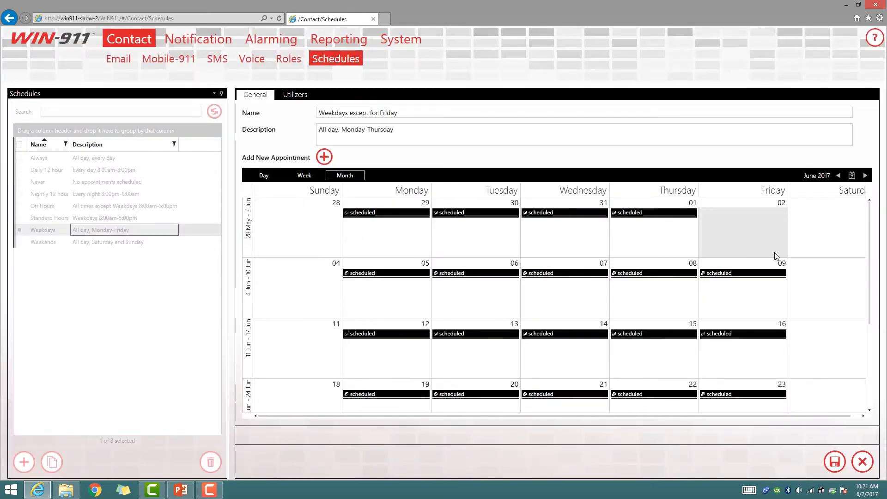
scroll(774, 253, "down", 3)
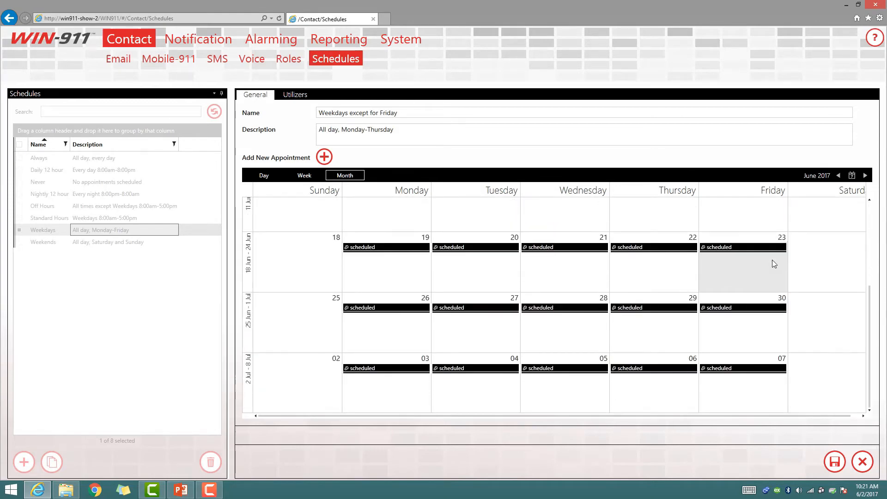
scroll(763, 273, "up", 3)
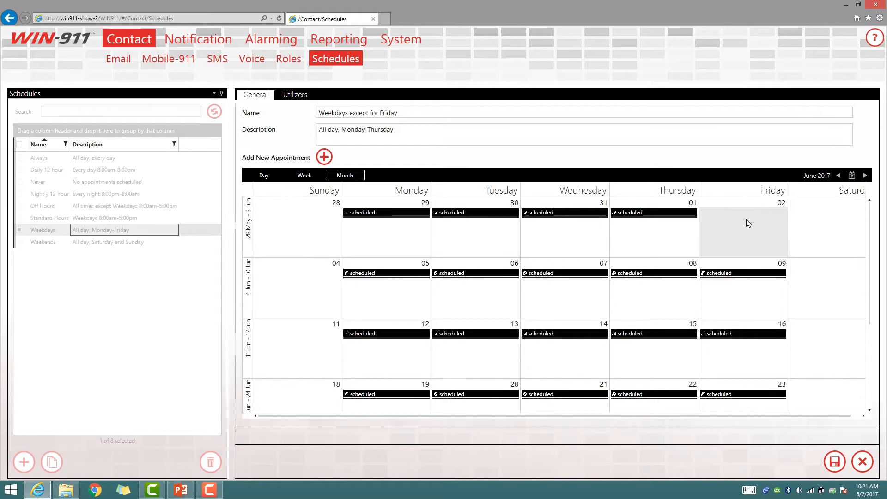
Change the scheduled appointment series to recur weekly on Monday through Thursday, excluding Friday.
double_click(747, 273)
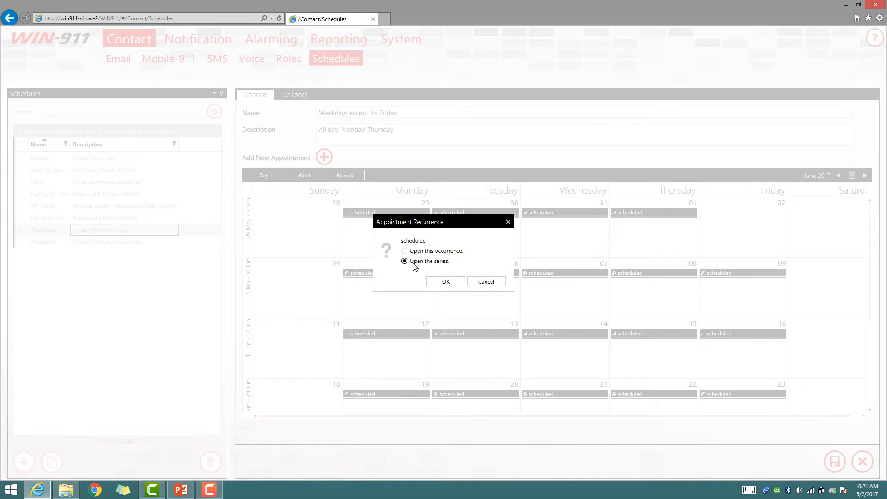
left_click(451, 281)
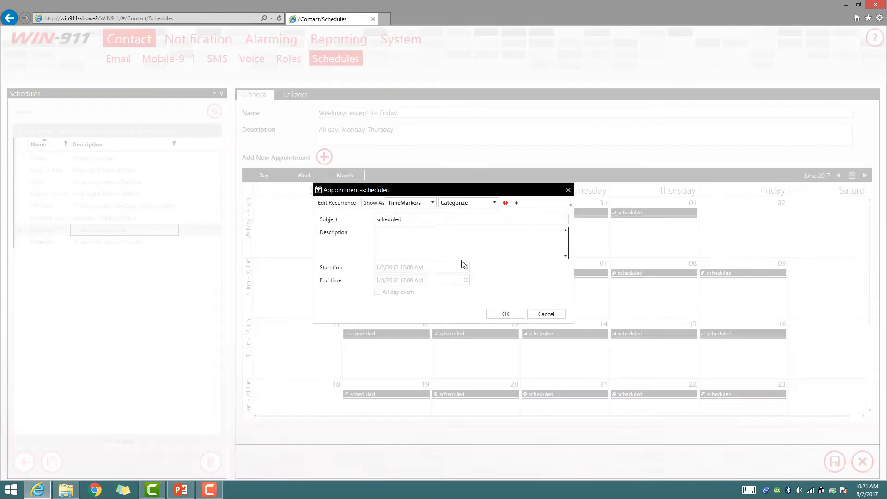
left_click(345, 203)
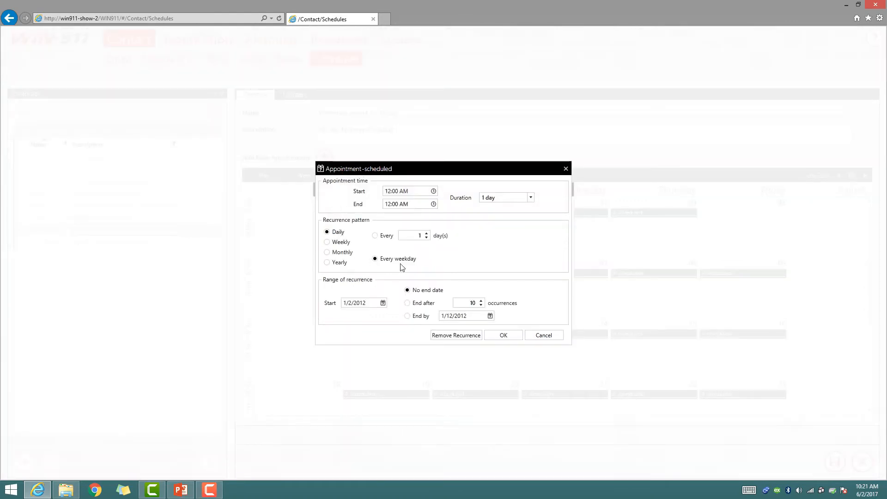
left_click(342, 242)
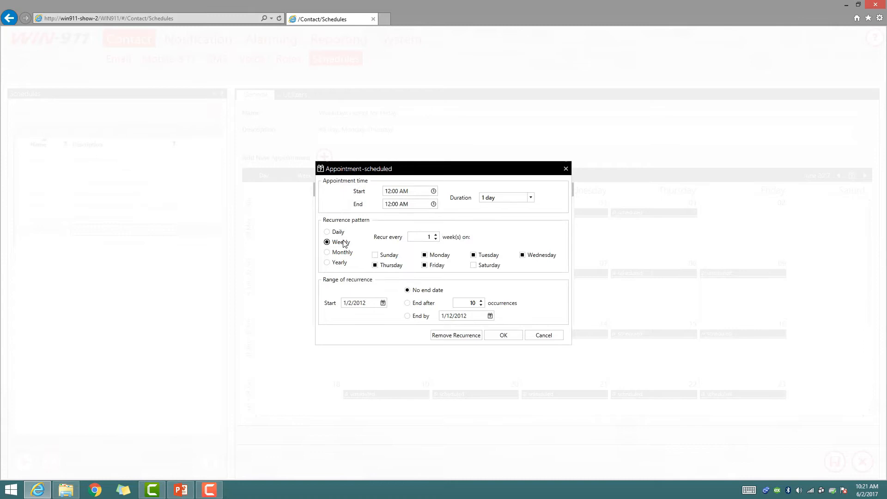
left_click(434, 266)
left_click(514, 335)
left_click(509, 313)
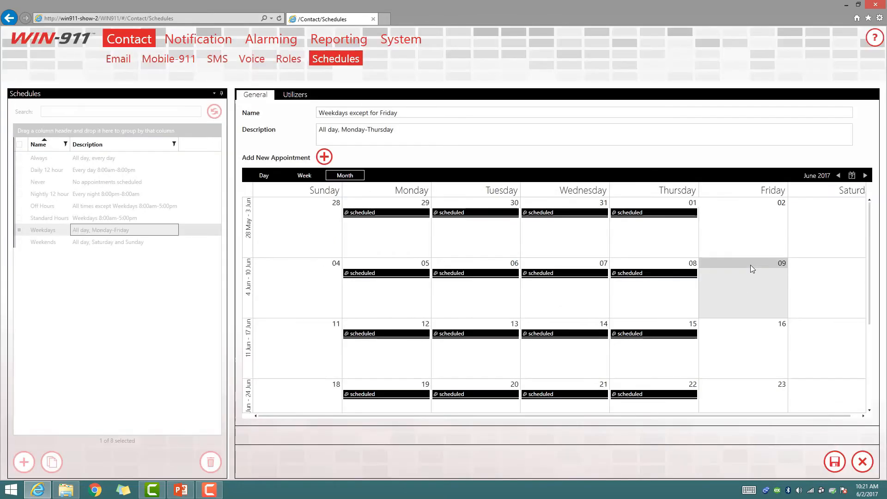
Check the schedule's calendar for June and August 2017, and save the Weekdays except for Friday schedule.
scroll(749, 268, "down", 3)
scroll(739, 282, "up", 3)
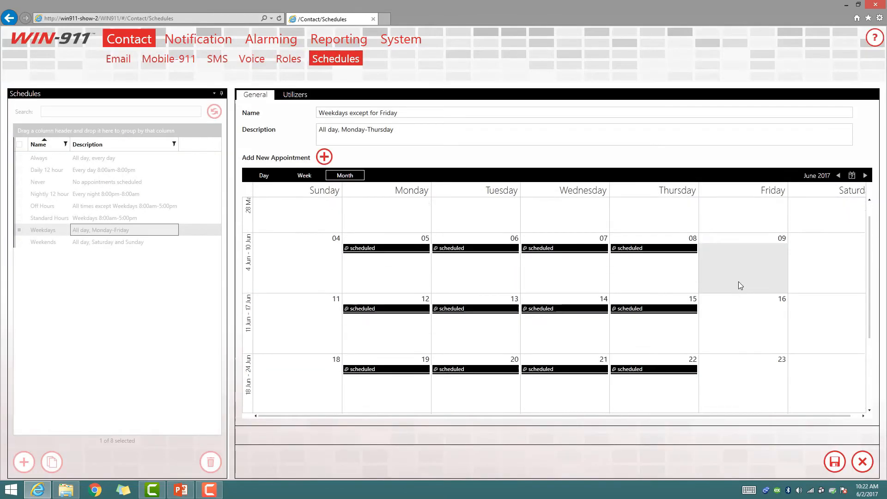
left_click(865, 175)
left_click(865, 175)
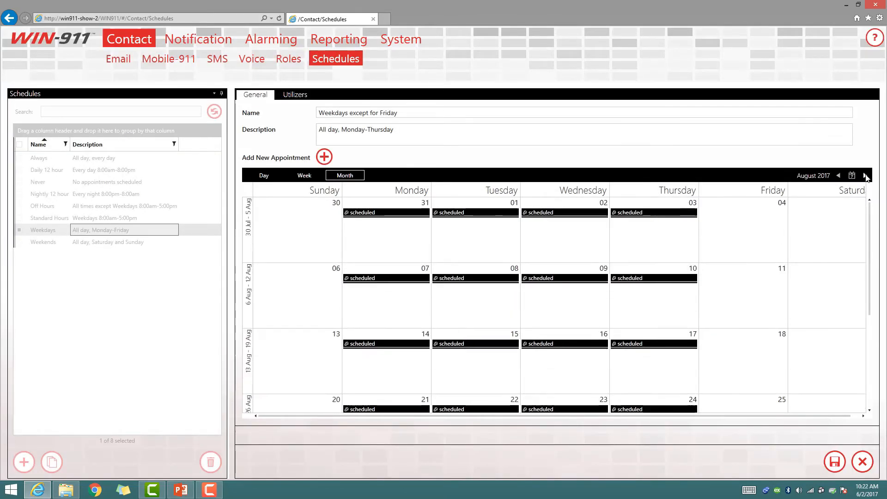
scroll(756, 231, "down", 3)
scroll(756, 233, "up", 3)
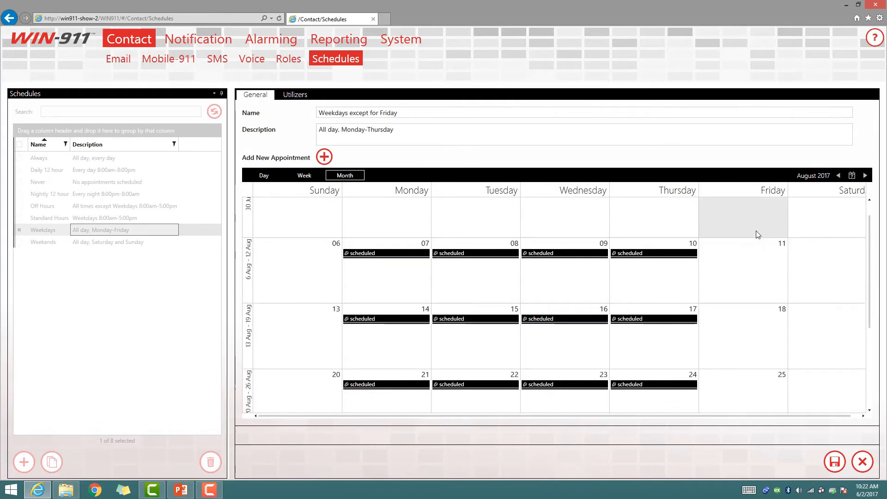
left_click(839, 176)
left_click(839, 176)
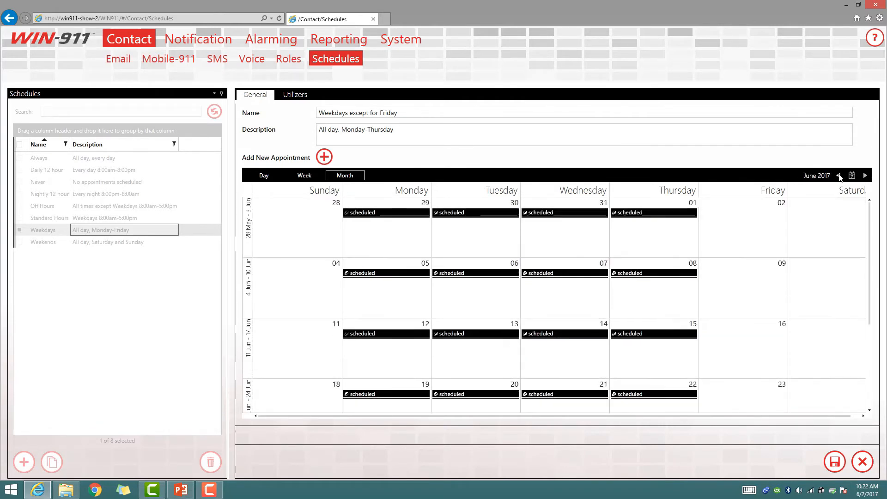
left_click(838, 462)
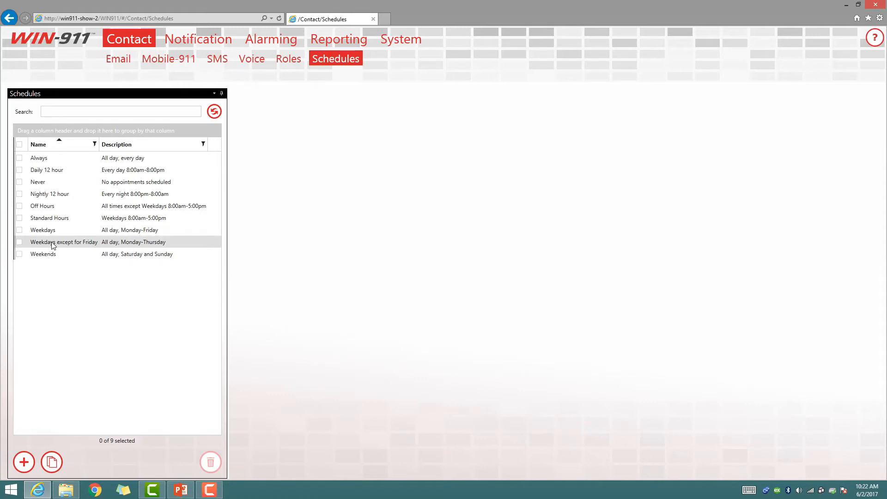
Create a new schedule named Shift A with the description Monday, Wednesday, & Friday from 8am-Noon.
left_click(24, 462)
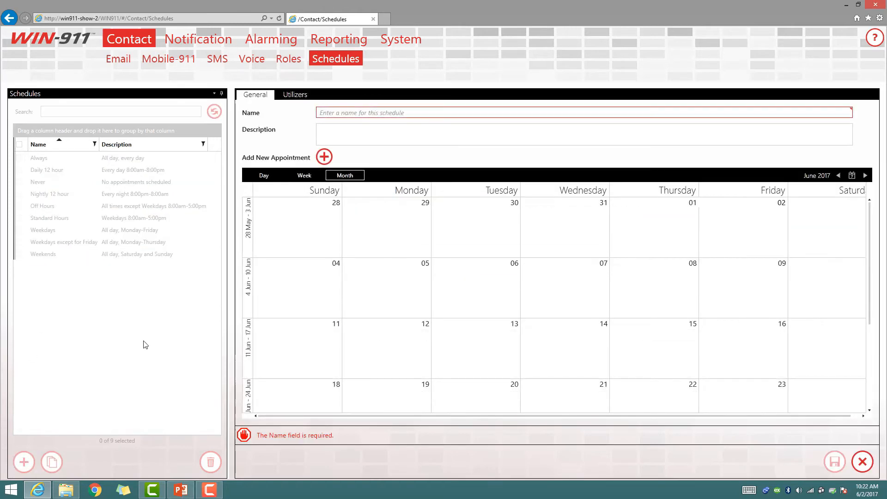
left_click(377, 114)
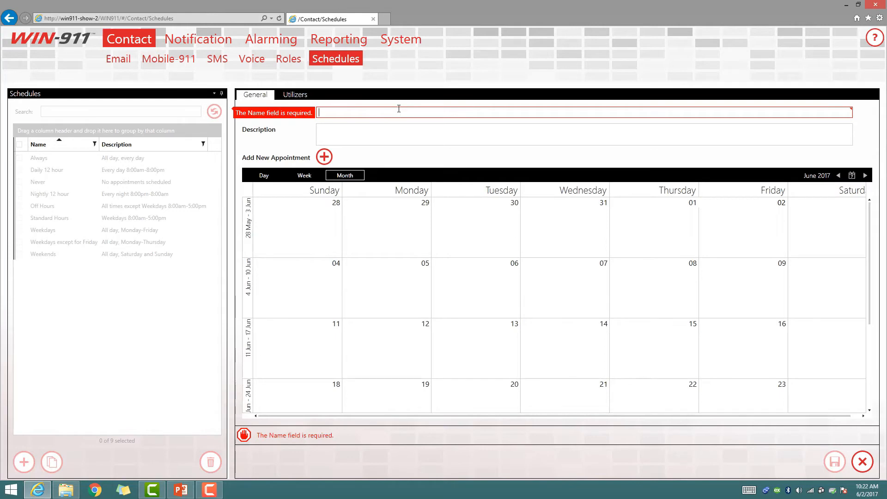
type("Test Z")
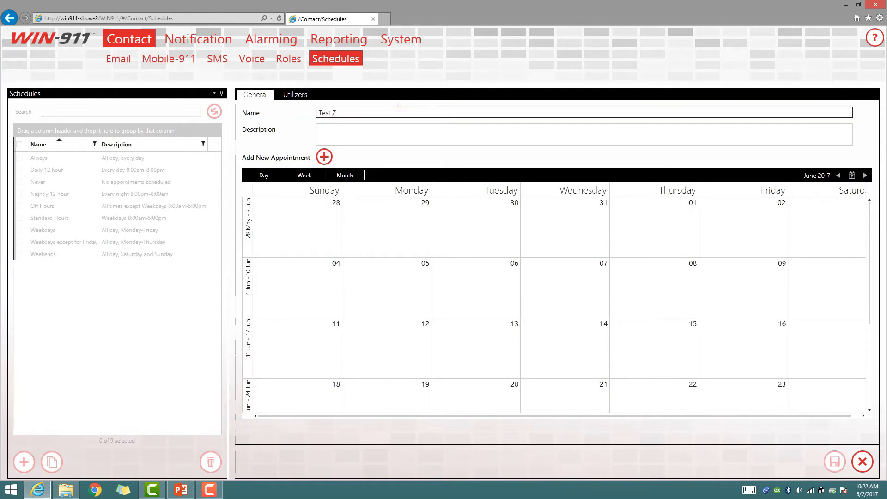
key("BackSpace")
type("Shift A")
key("Tab")
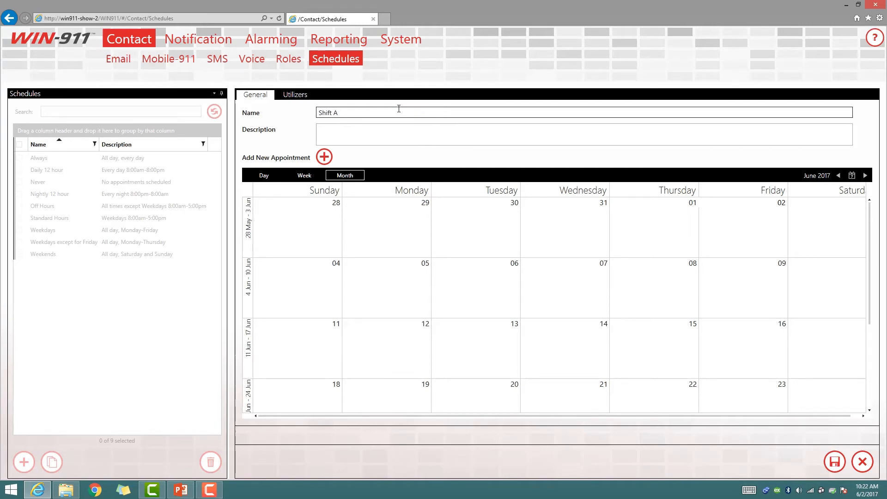
type("Monday, Wednesday, & Friday from 8am-Noon")
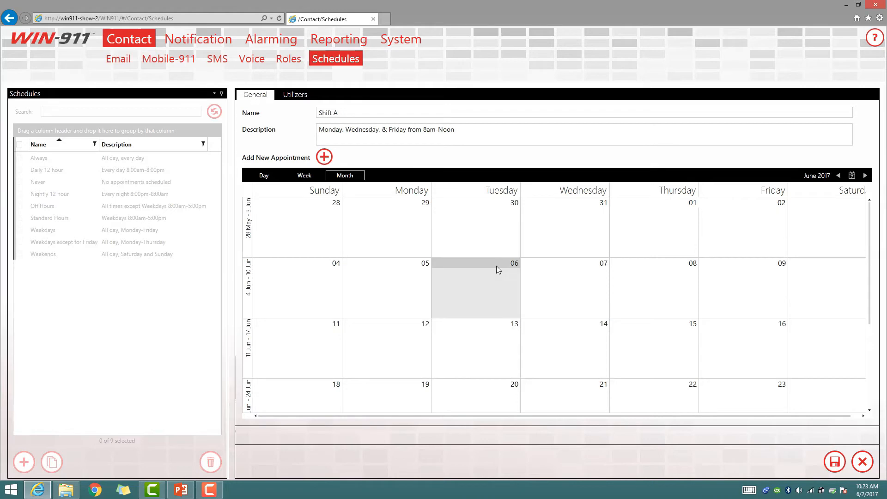
Add a new appointment on Friday, June 2 in the Shift A calendar and delete it.
left_click(325, 157)
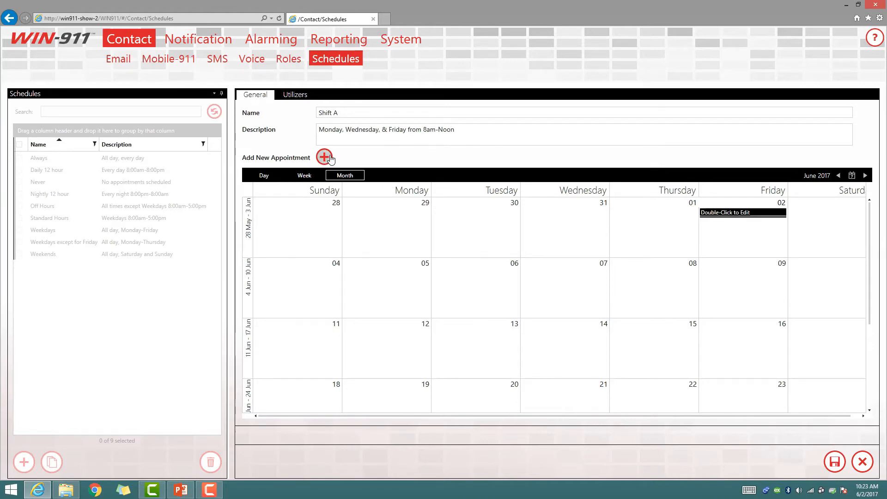
left_click(784, 212)
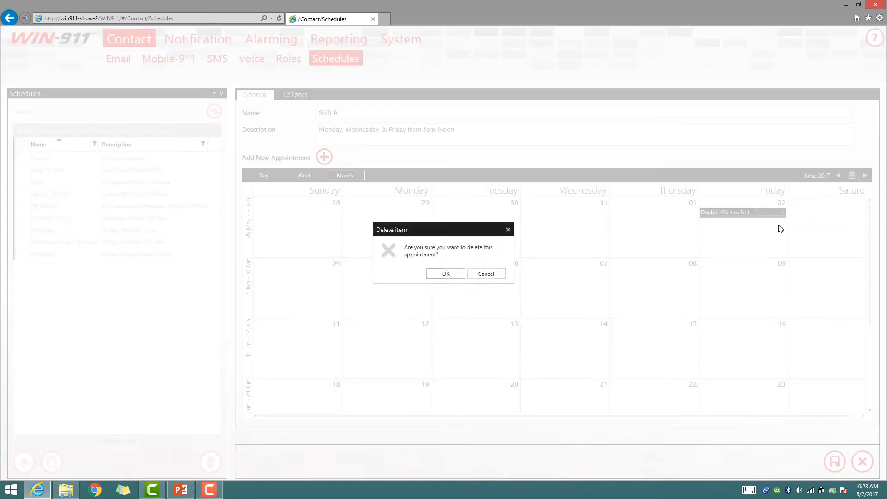
left_click(447, 274)
Add an appointment on Monday, July 3, open its details and accept the default 8:00 AM times.
scroll(321, 392, "down", 3)
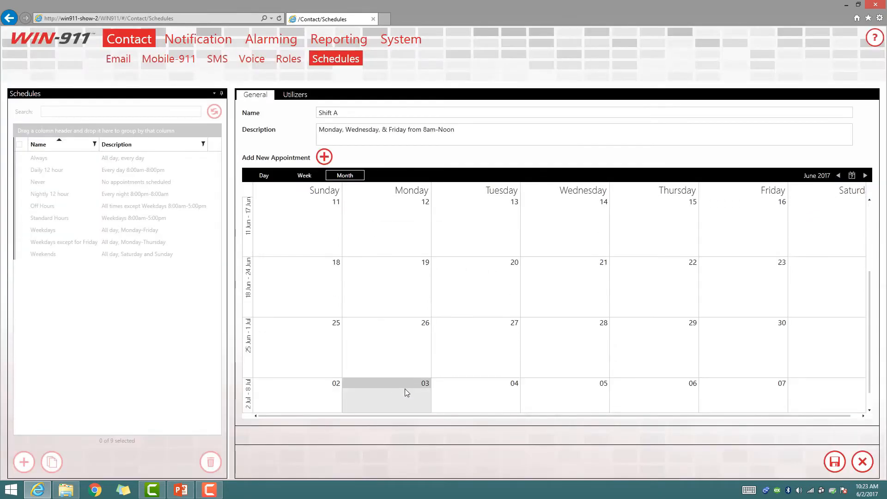
scroll(606, 321, "up", 3)
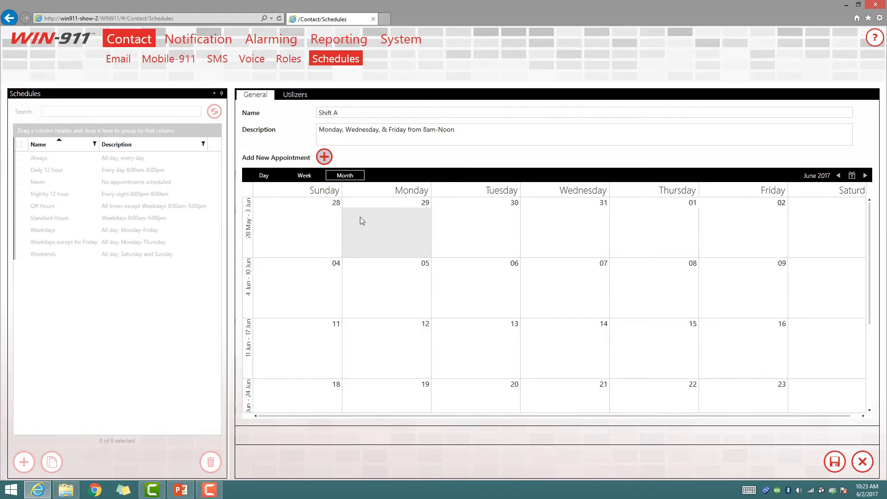
scroll(391, 234, "down", 5)
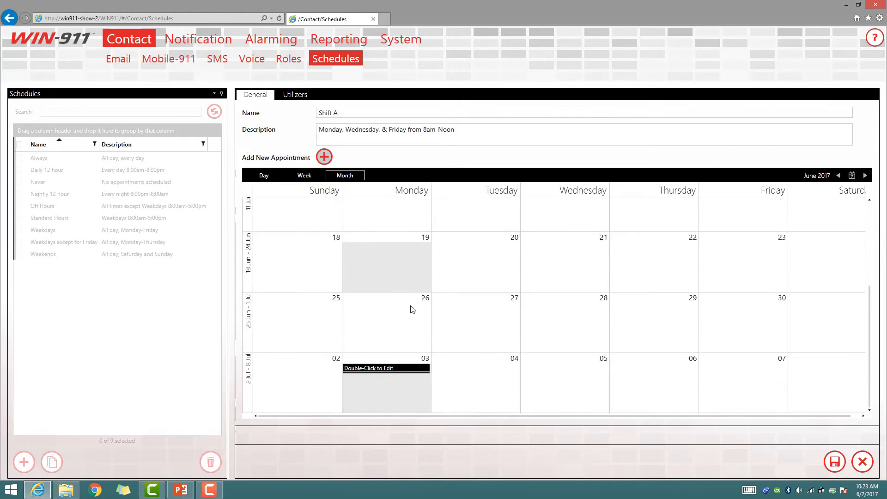
double_click(426, 368)
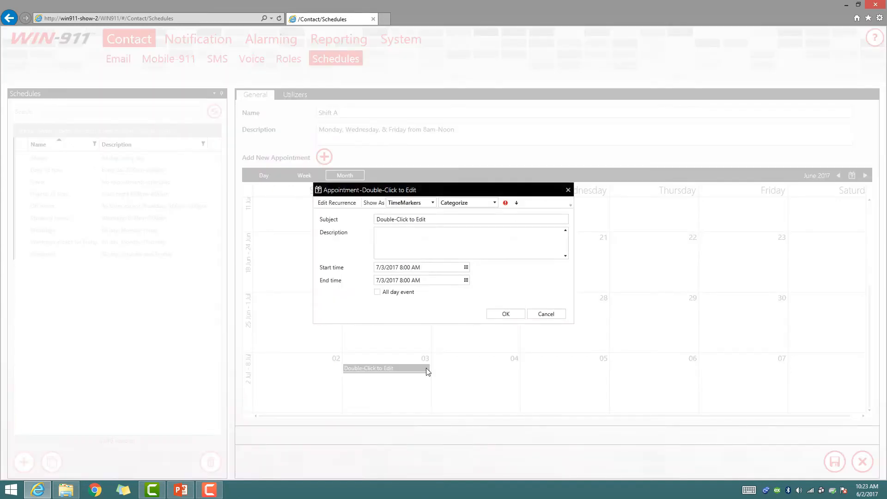
left_click(515, 315)
scroll(447, 322, "up", 4)
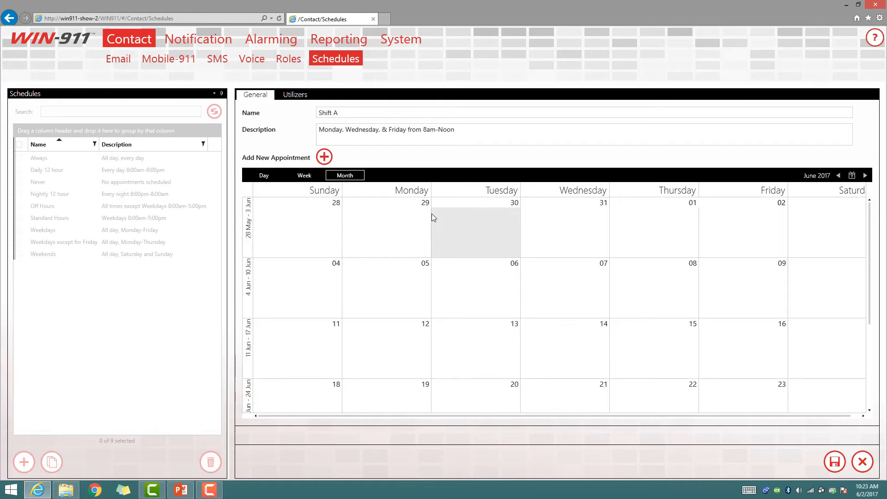
Create an appointment on Monday, May 29 in the Shift A calendar, recurring weekly on Monday, Wednesday and Friday.
double_click(384, 213)
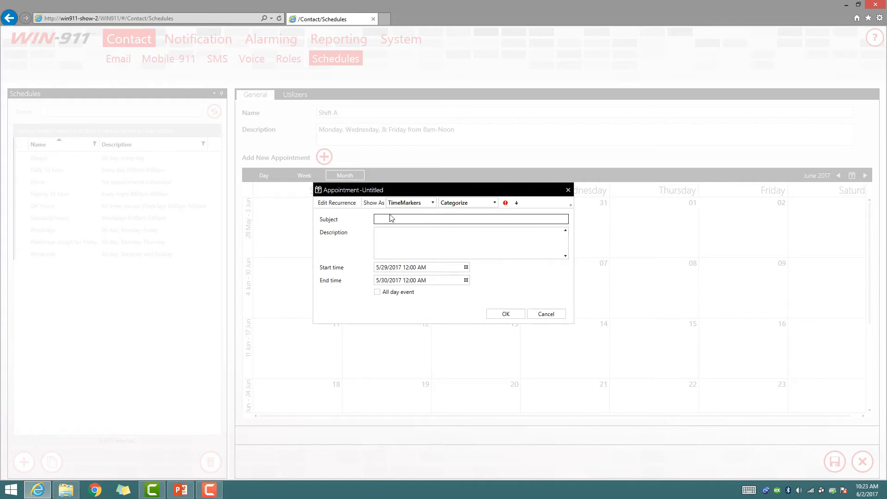
left_click_drag(406, 190, 492, 224)
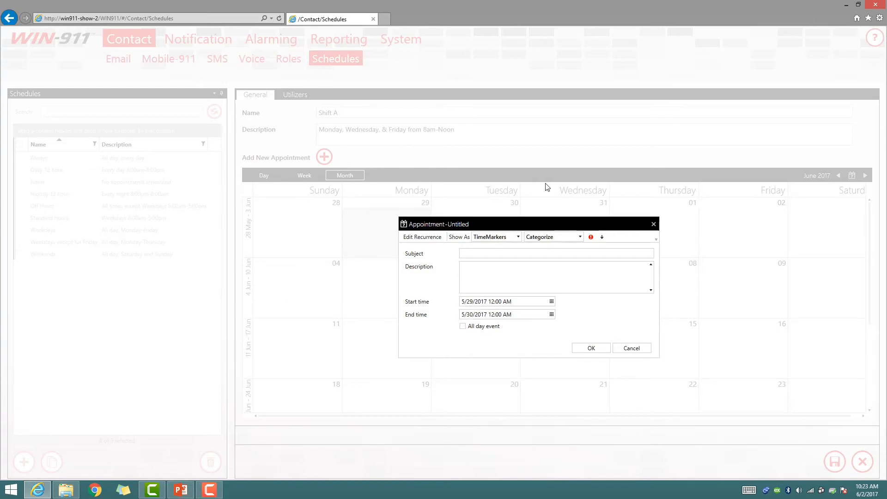
left_click(431, 237)
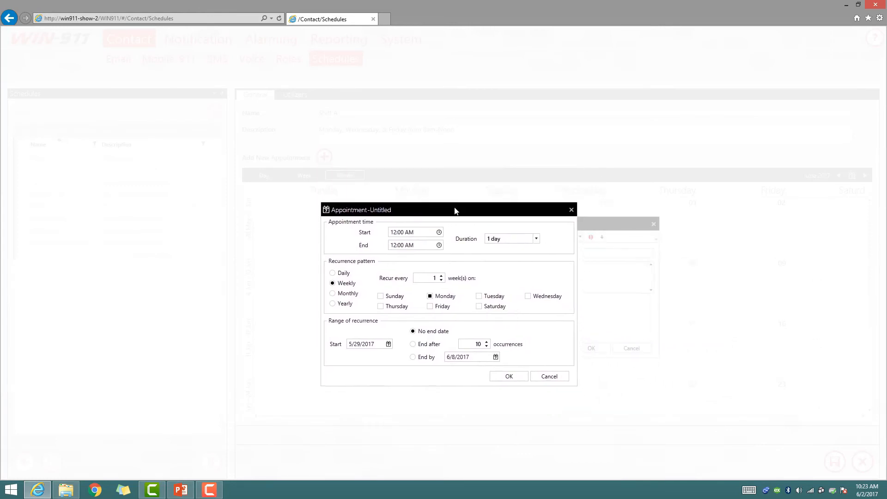
left_click(527, 296)
left_click(437, 308)
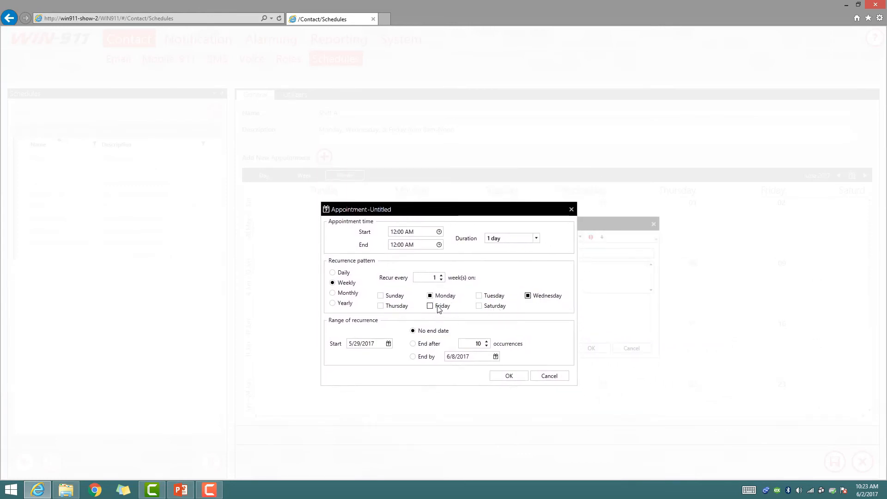
Set the recurring appointment to start at 8:00 AM and end at 12:00 PM, and add it to the calendar.
left_click(419, 231)
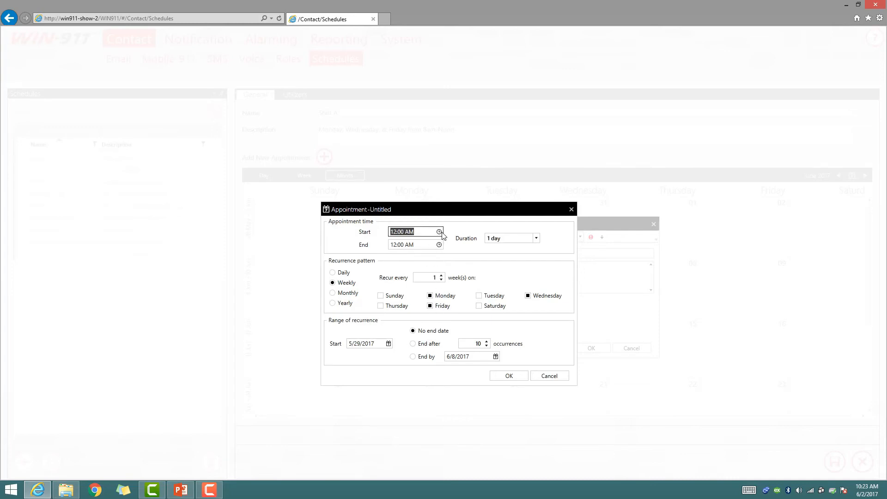
left_click(439, 232)
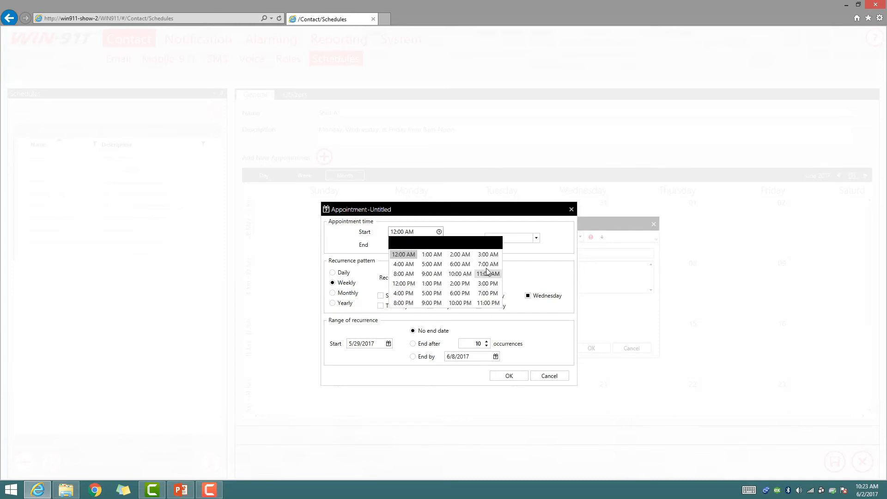
left_click(405, 275)
left_click(439, 245)
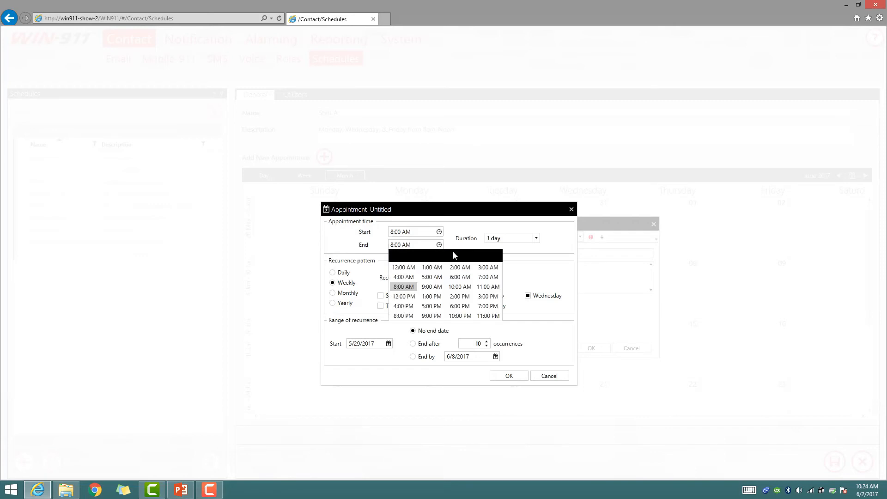
left_click(409, 298)
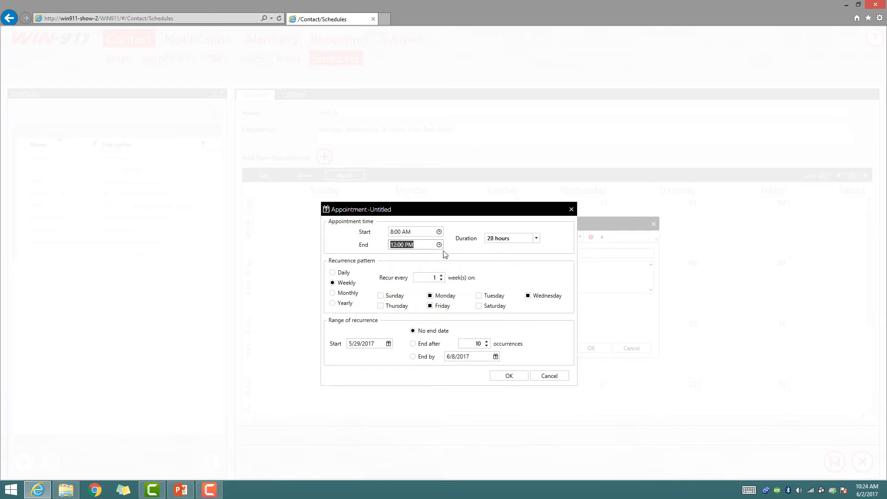
left_click(352, 284)
left_click(520, 376)
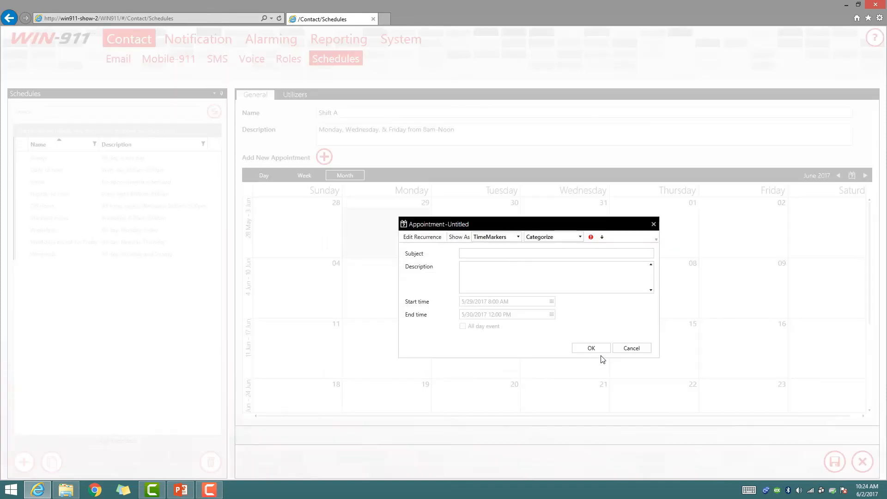
left_click(603, 351)
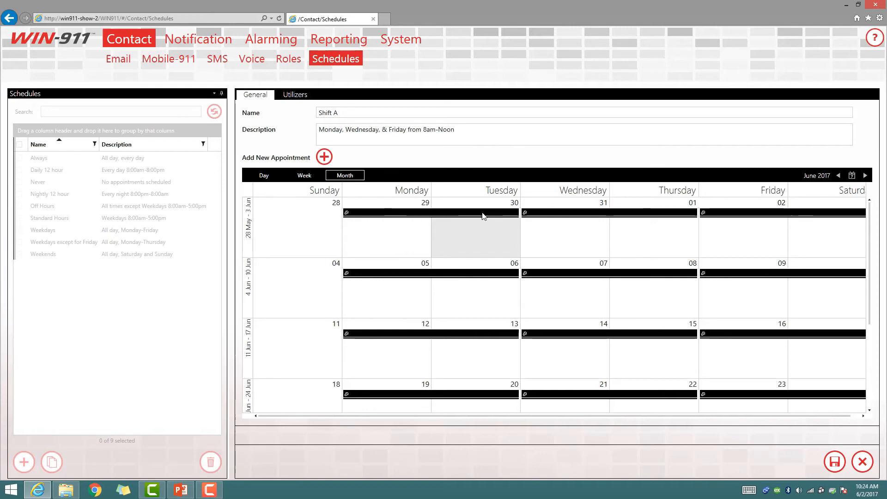
Open the whole appointment series from May 29 and set its recurrence duration to 4 hours.
double_click(416, 213)
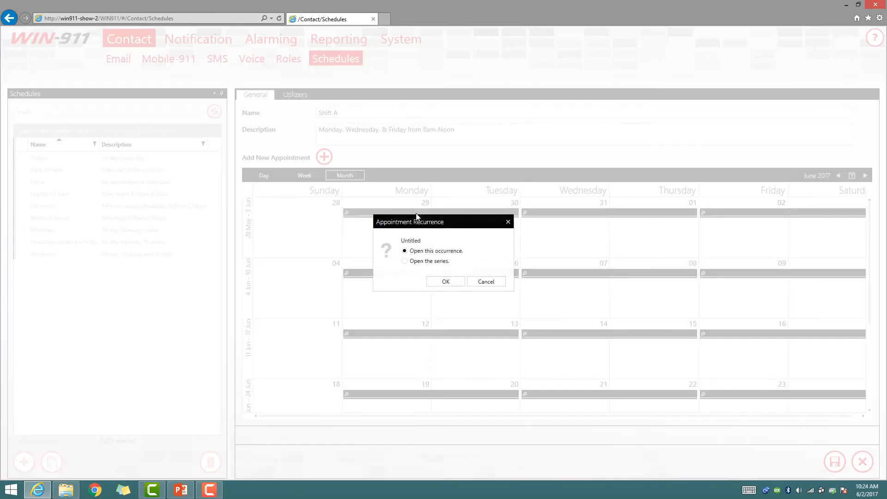
left_click(437, 261)
left_click(445, 282)
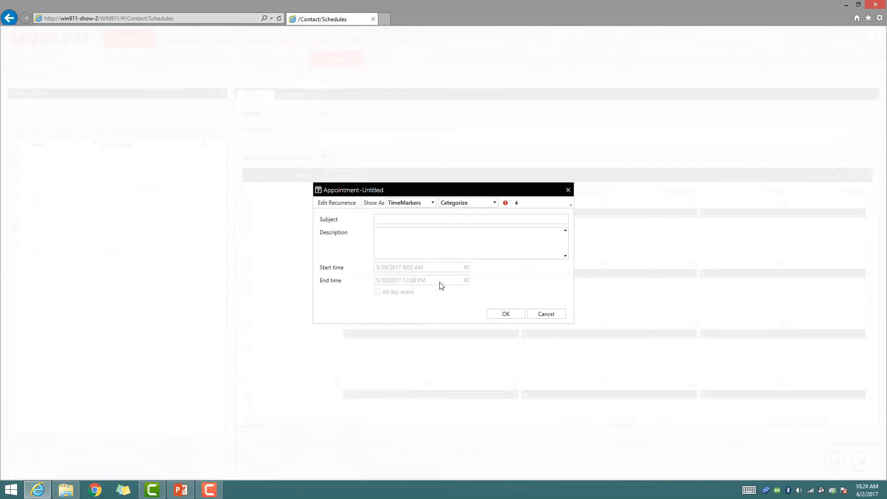
left_click(345, 203)
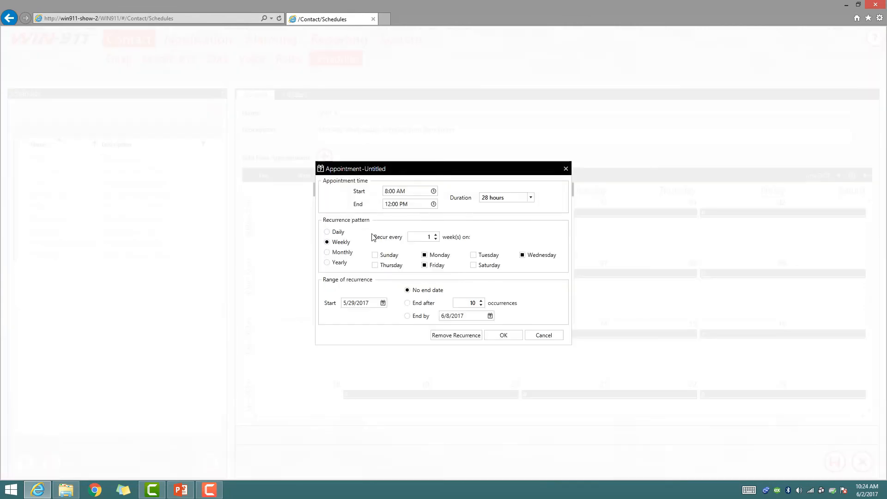
left_click(431, 205)
left_click(532, 199)
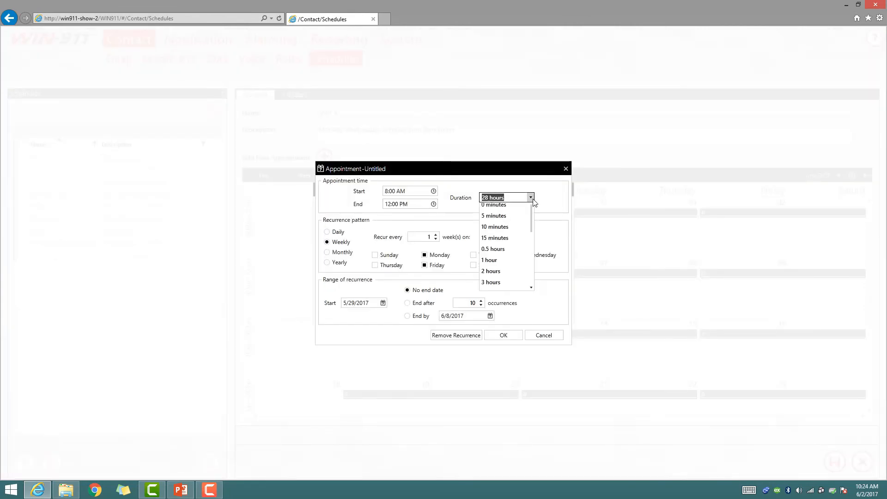
left_click(413, 205)
left_click(434, 204)
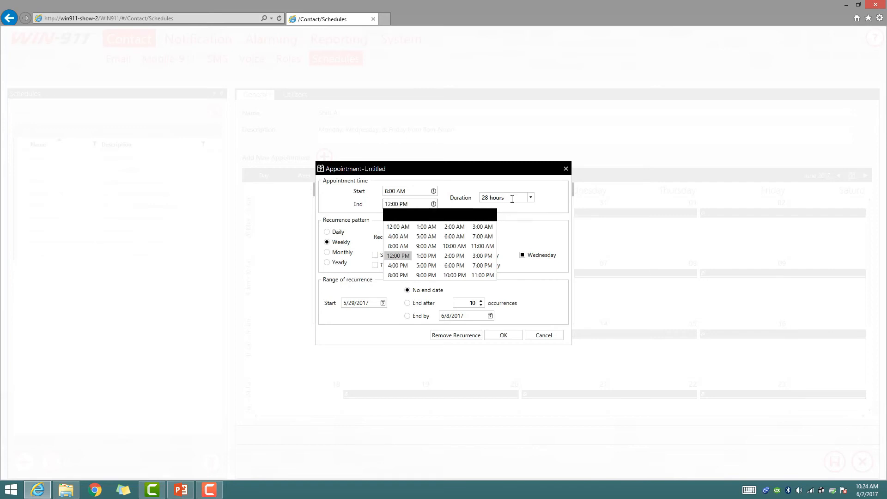
left_click(531, 198)
left_click(530, 197)
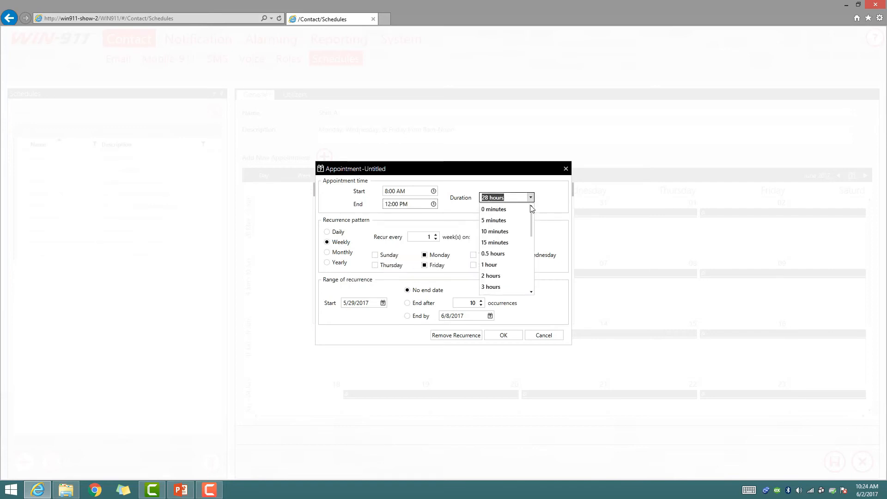
scroll(506, 276, "down", 1)
left_click(490, 276)
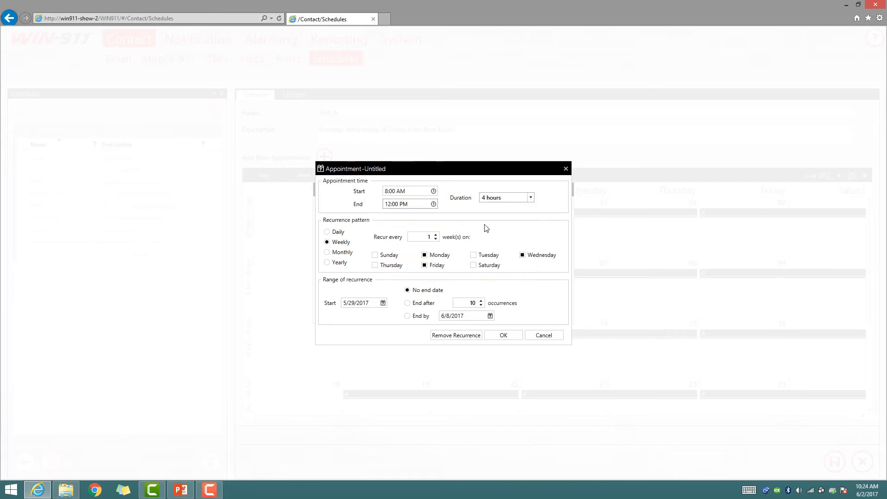
left_click(505, 337)
left_click(502, 314)
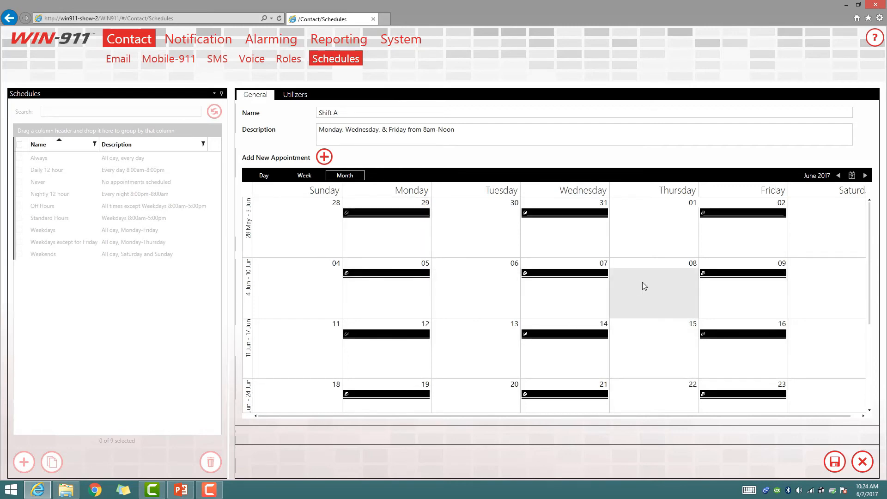
Check the calendar through early July, save the Shift A schedule, and view the Shift A and Weekends schedules.
scroll(644, 285, "down", 1)
scroll(644, 286, "down", 3)
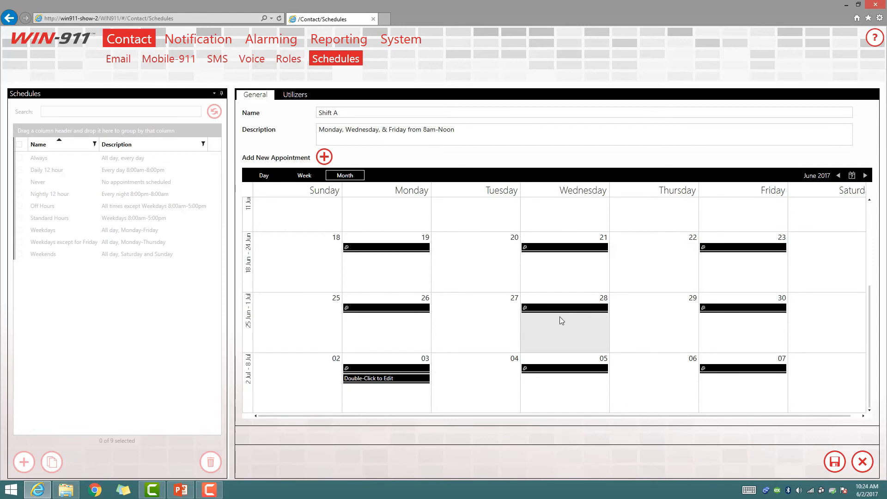
scroll(557, 321, "up", 5)
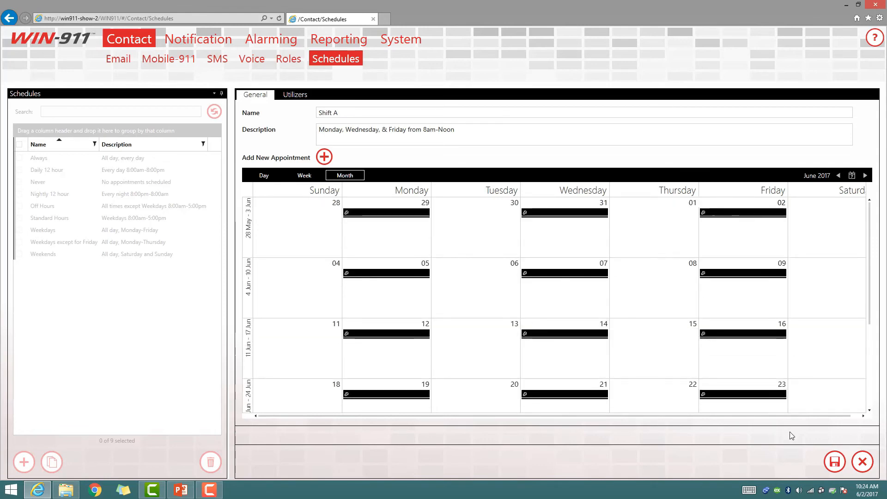
left_click(834, 461)
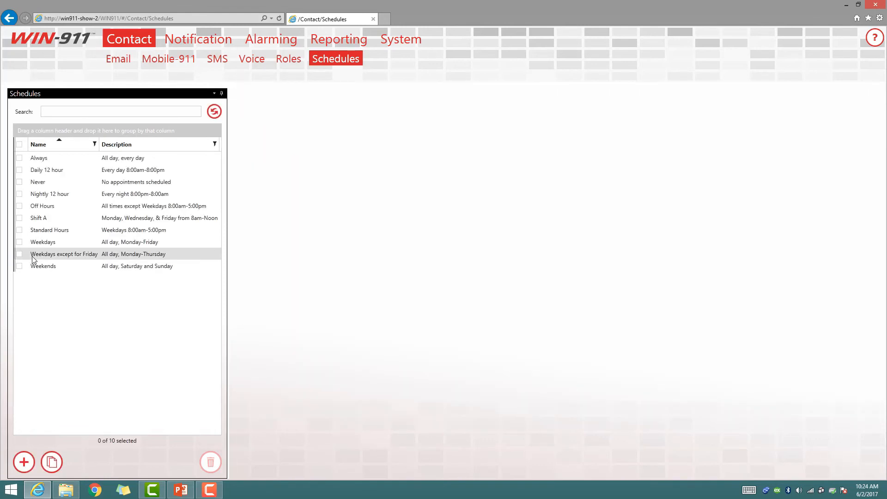
left_click(74, 218)
left_click(53, 267)
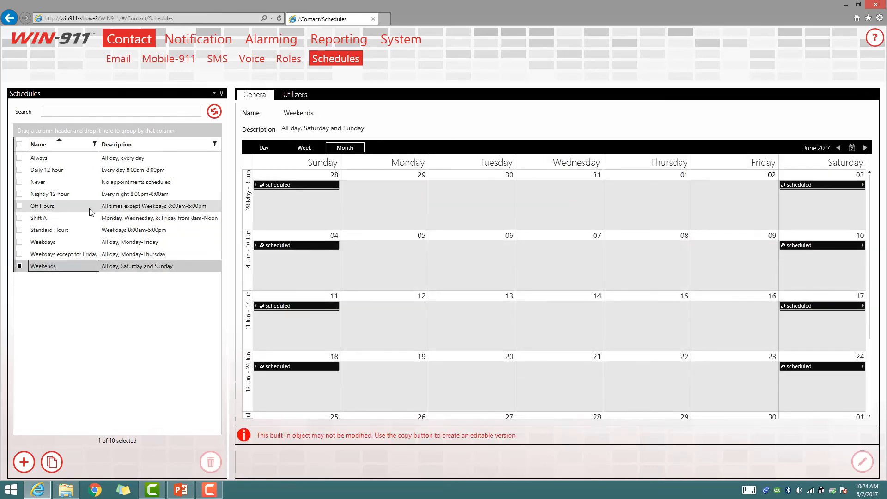
Edit the existing email connection to use the Shift A schedule and save it.
left_click(119, 60)
left_click(163, 77)
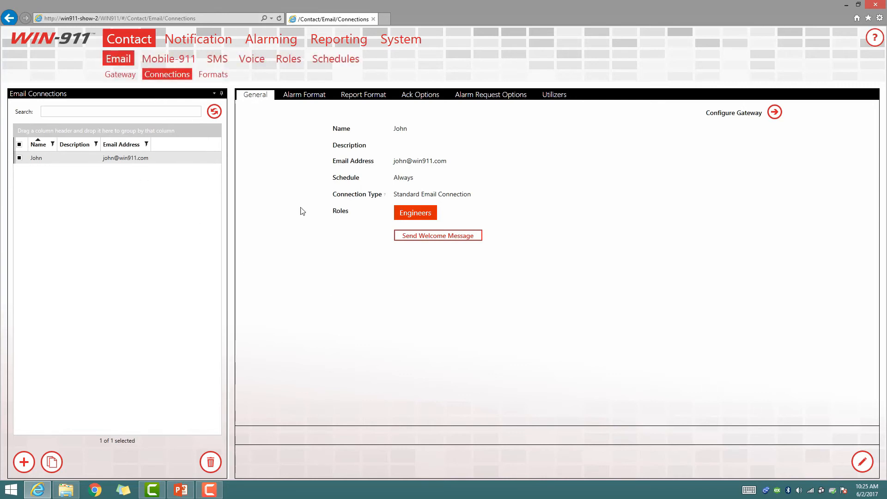
left_click(862, 462)
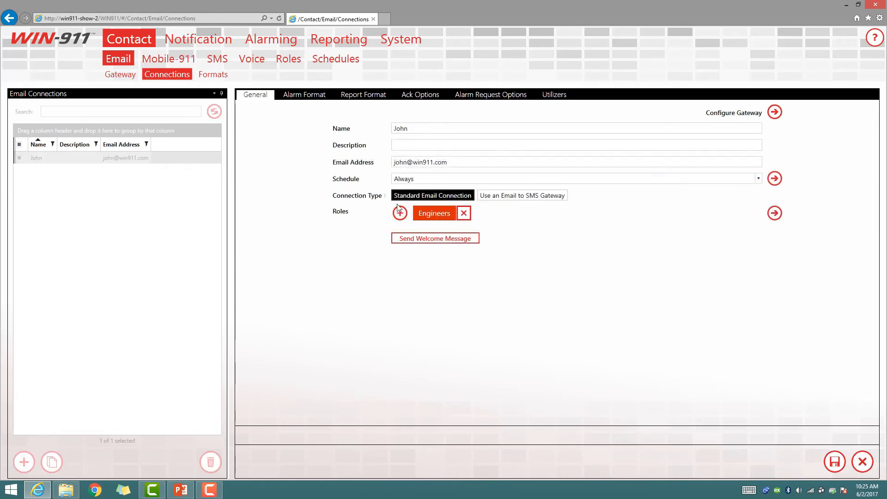
left_click(759, 180)
scroll(608, 247, "down", 1)
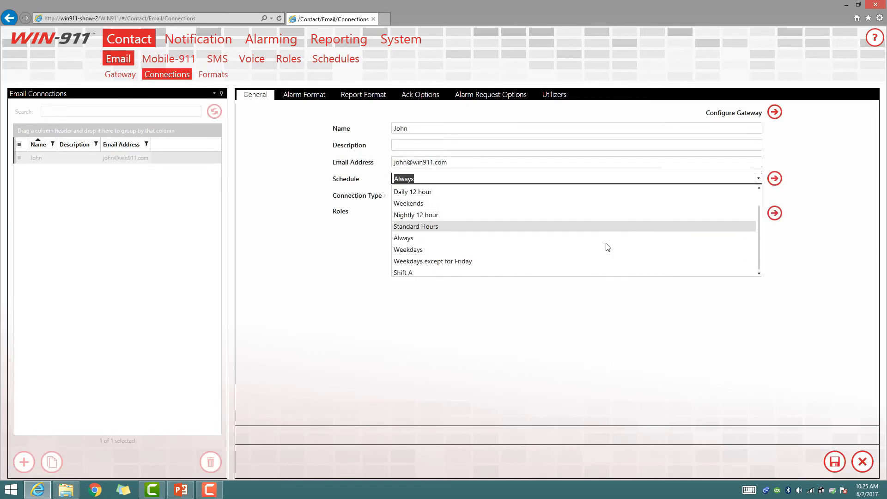
left_click(439, 272)
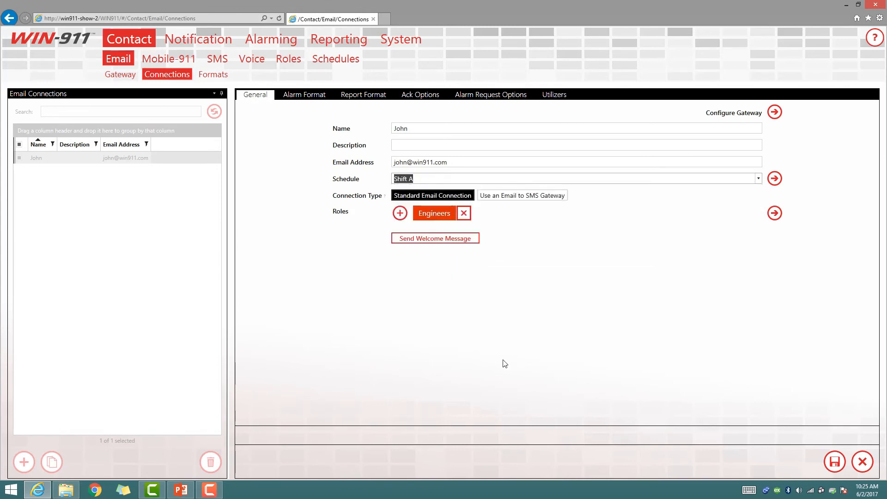
left_click(646, 405)
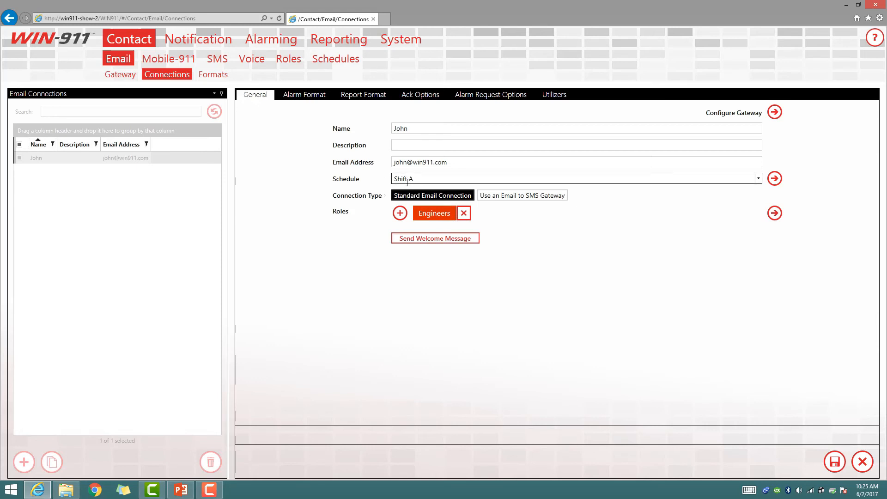
left_click(835, 461)
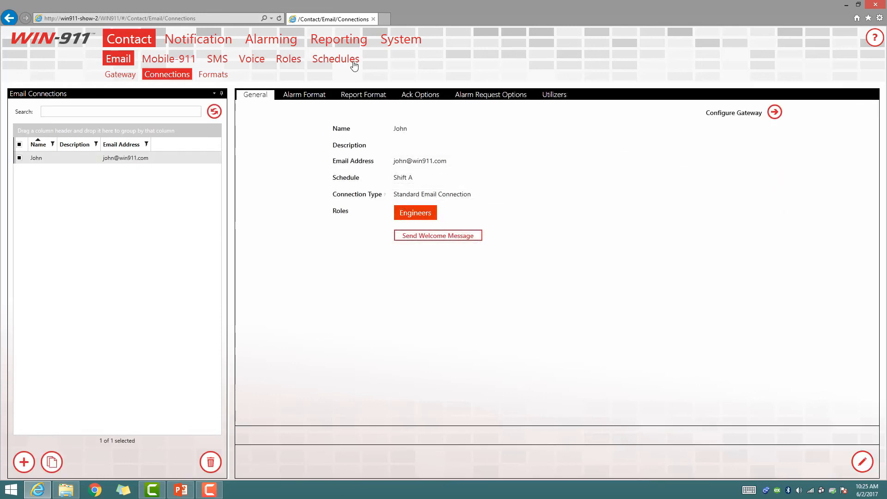
Check which connections use the Shift A schedule, and return to its general details.
left_click(354, 64)
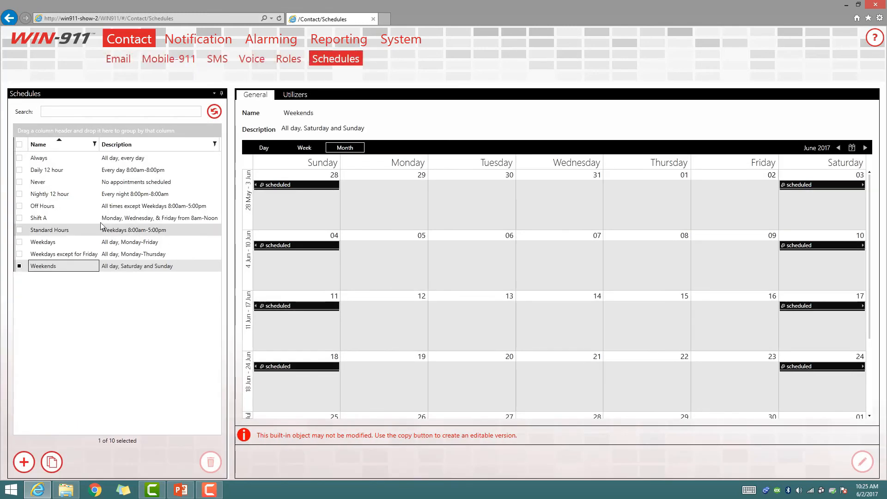
left_click(118, 218)
left_click(291, 100)
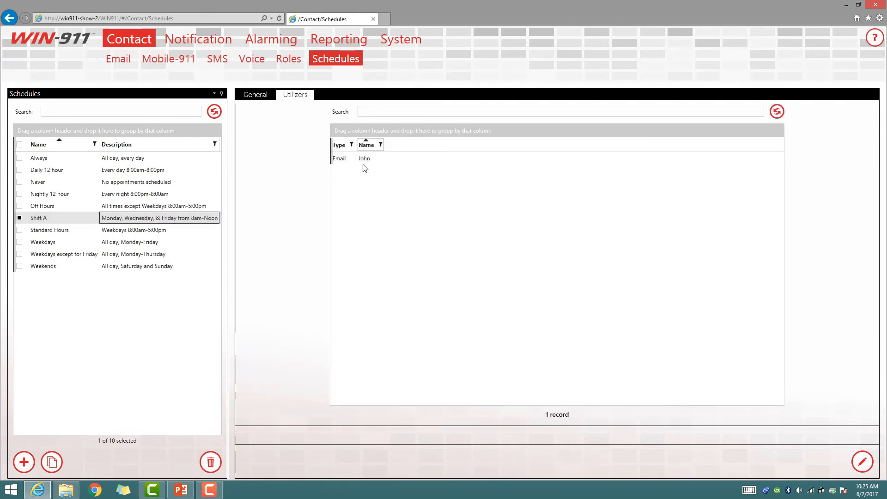
left_click(265, 97)
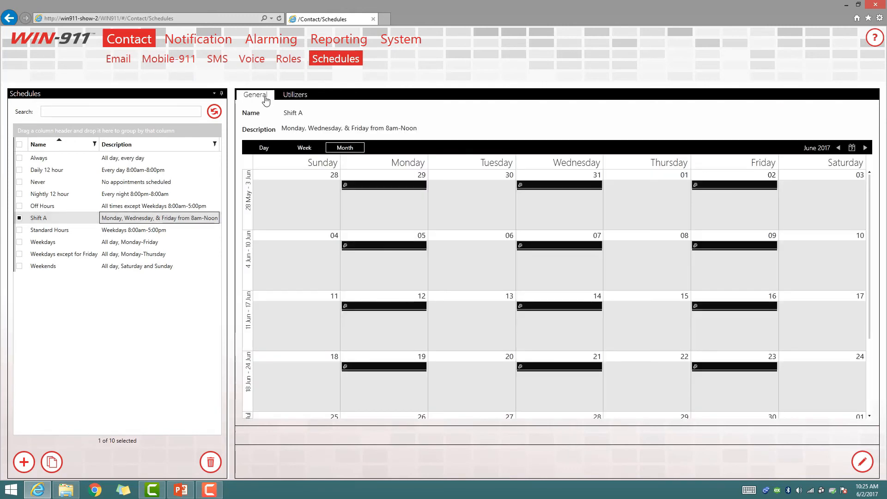
Start a new advanced notification tactic.
left_click(174, 44)
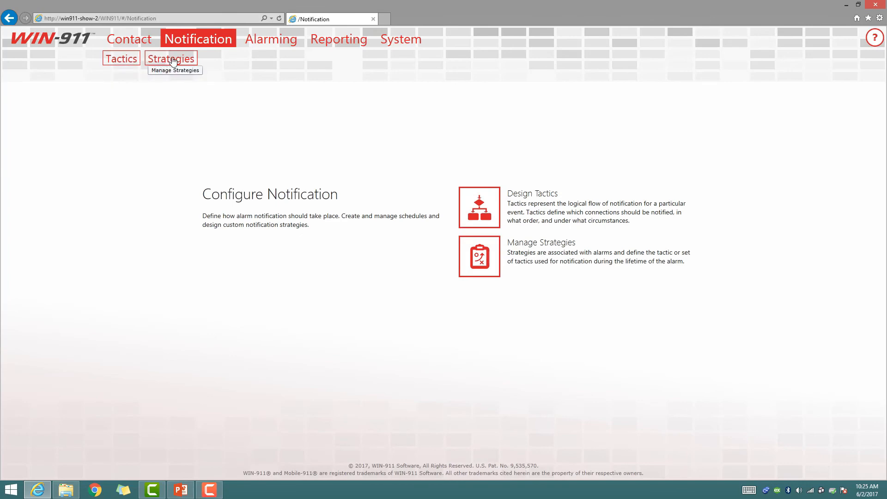
left_click(122, 61)
left_click(144, 74)
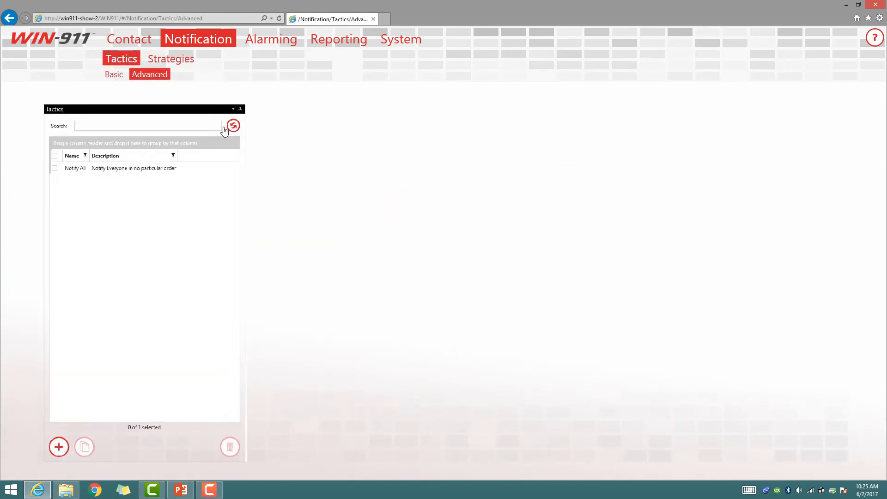
left_click(23, 462)
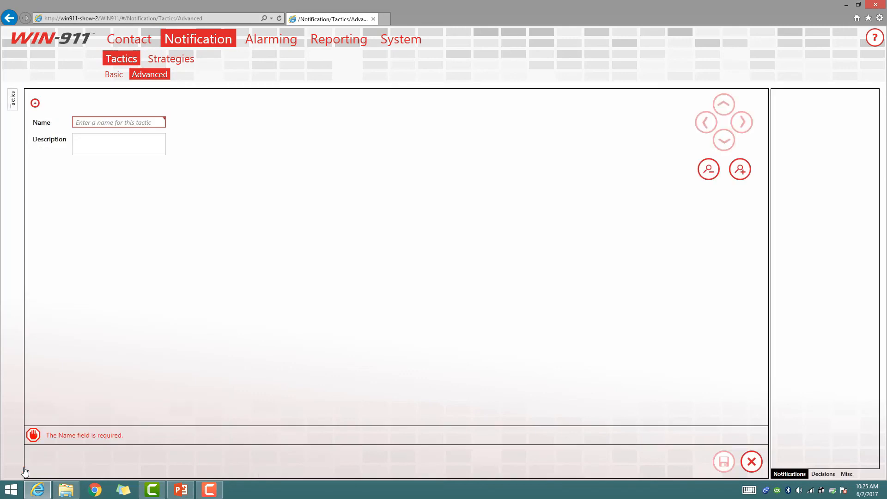
Add a schedule decision between the tactic's start and end points, and set it to the Shift A schedule.
left_click(829, 475)
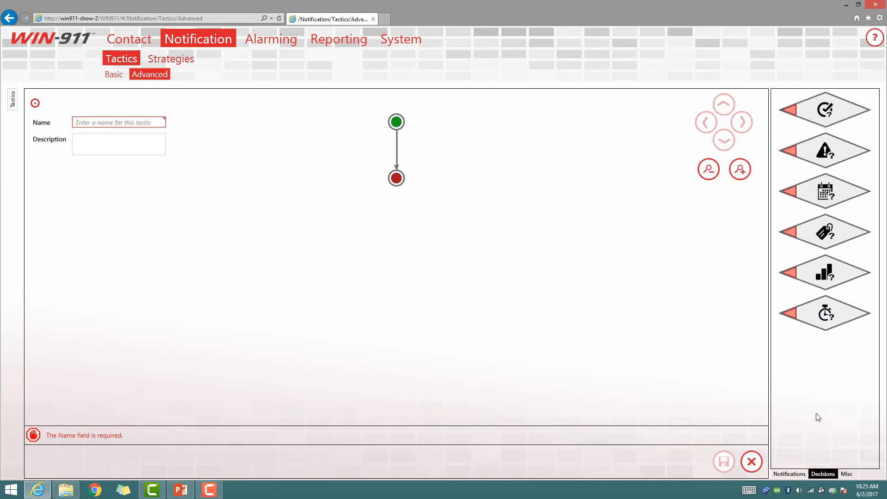
left_click_drag(827, 195, 398, 154)
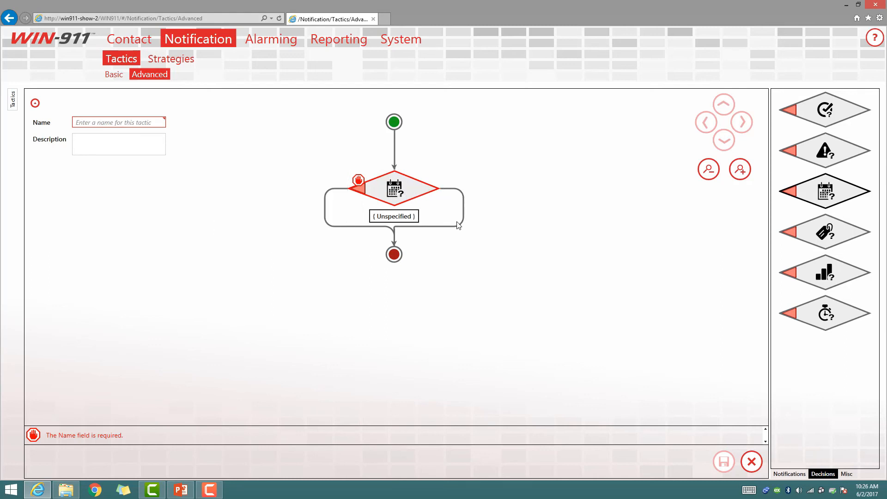
left_click(399, 189)
left_click(397, 192)
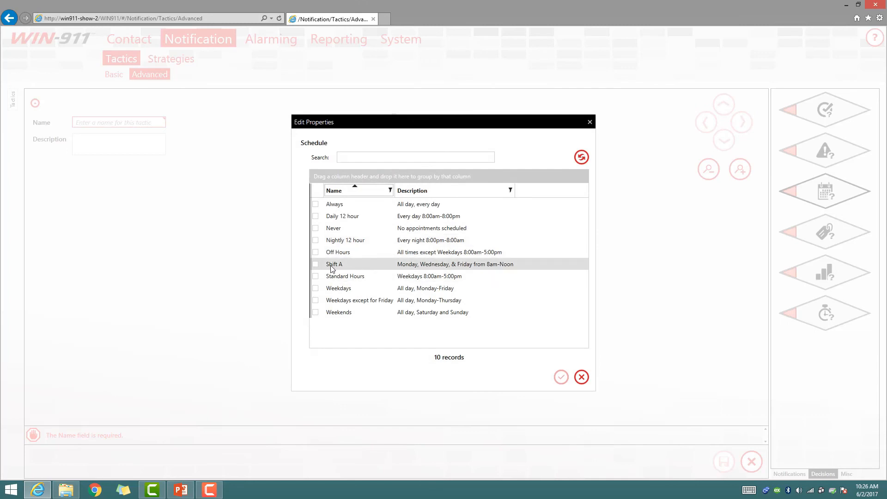
left_click(316, 264)
left_click(561, 377)
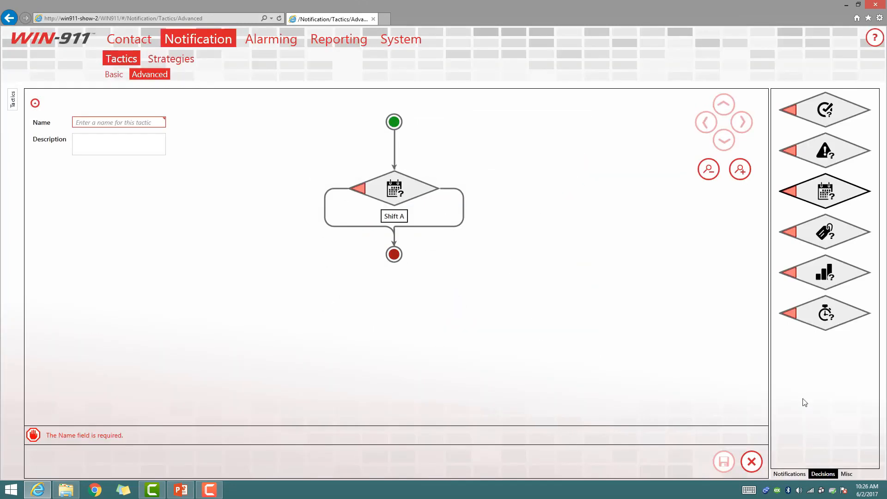
Add a Notify block to the Shift A decision's branch without the red marker, and assign it the Email connection with the Engineers role.
left_click(790, 474)
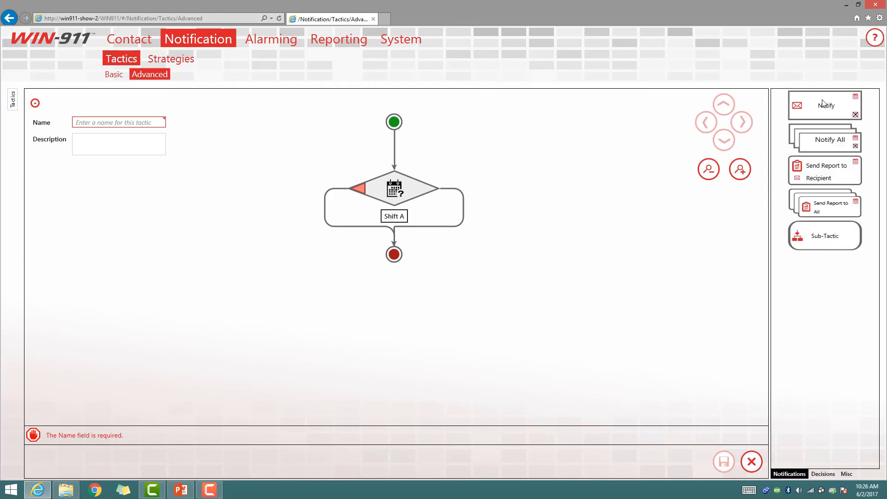
left_click_drag(822, 103, 466, 216)
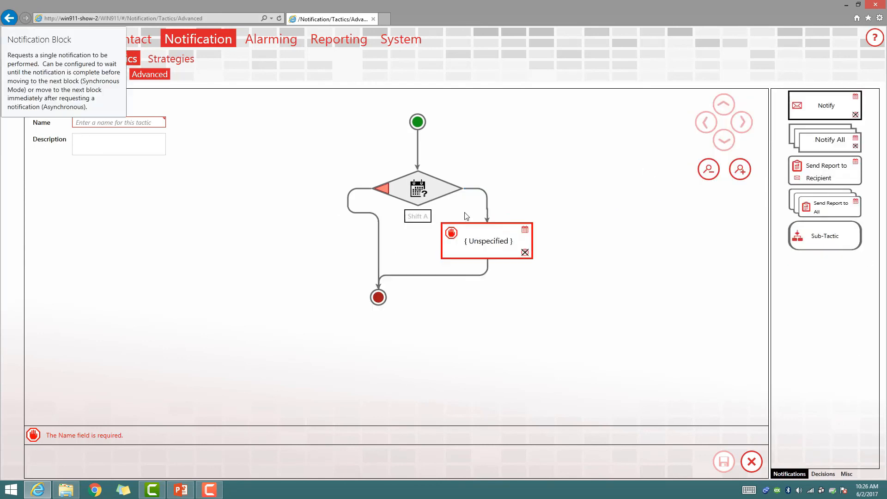
left_click(472, 263)
left_click(471, 263)
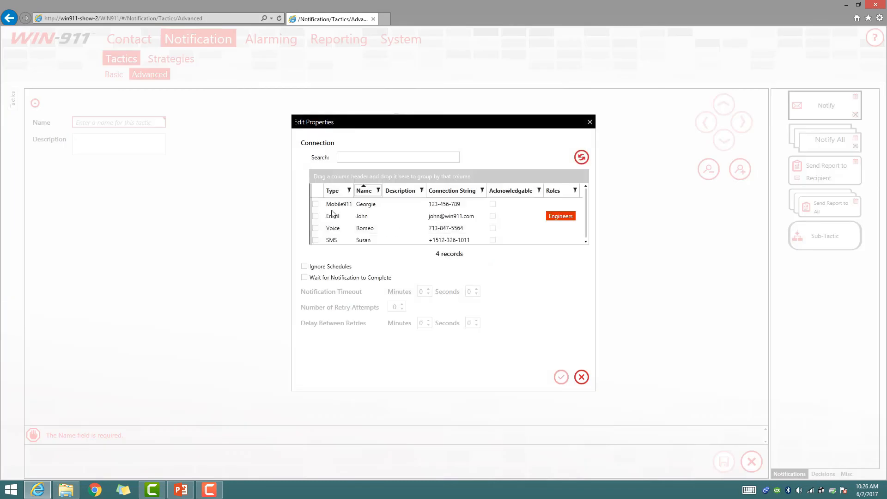
left_click(315, 216)
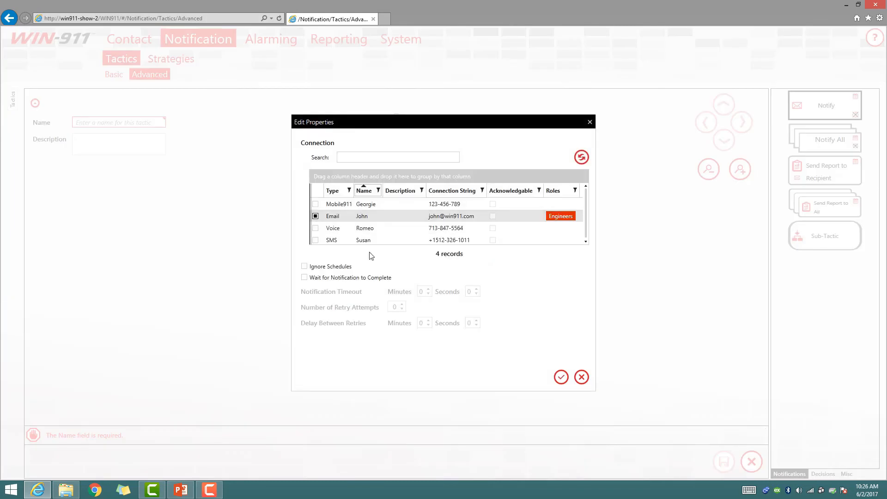
left_click(560, 376)
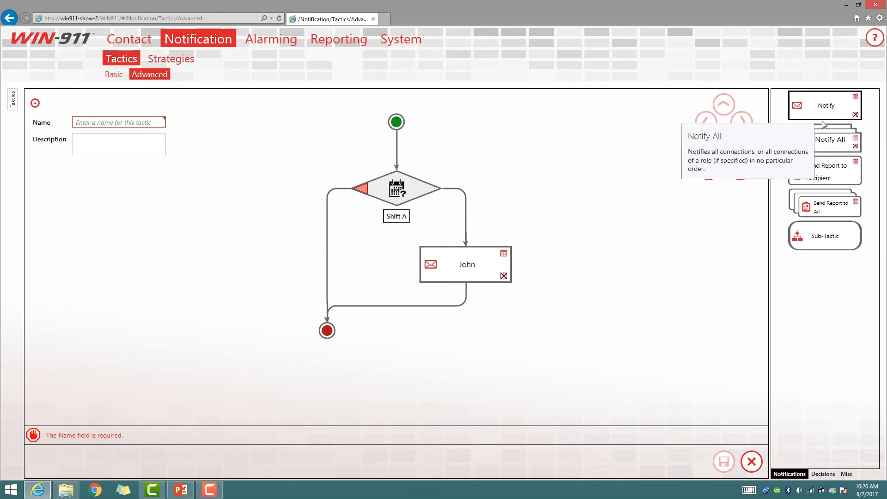
Add a Notify block to the Shift A decision's red-marked branch and assign it the Mobile911 connection.
left_click_drag(826, 105, 277, 266)
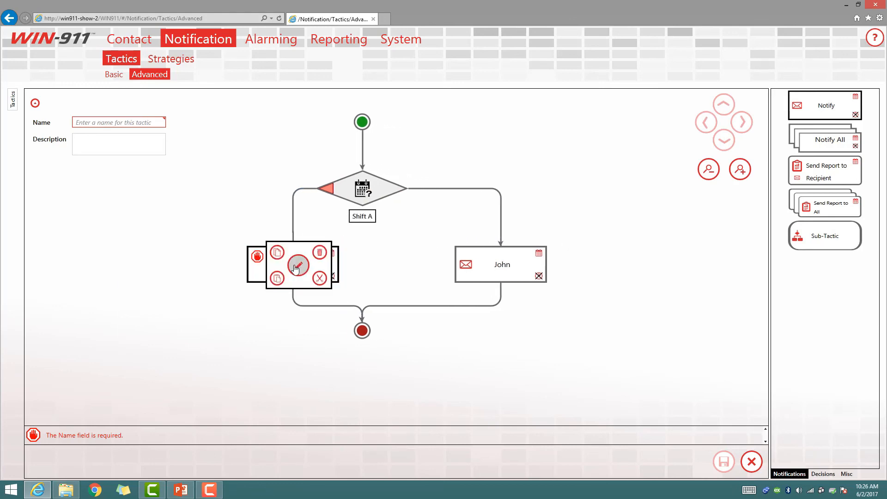
left_click(297, 264)
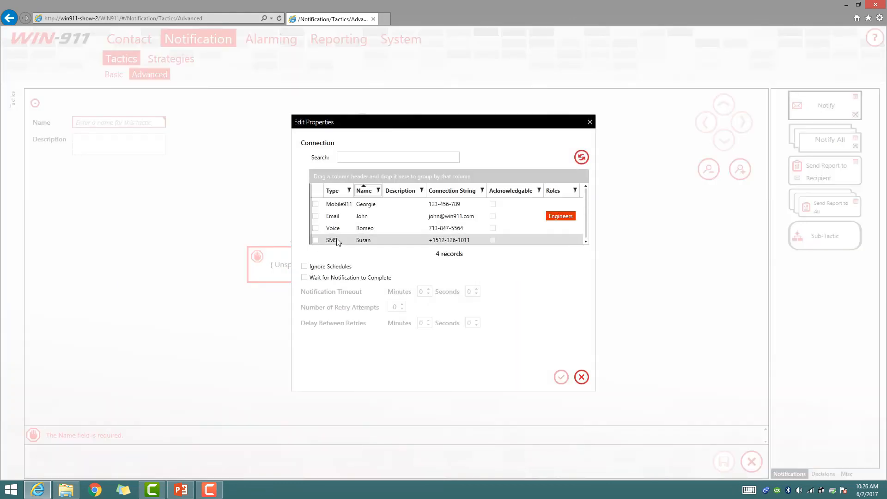
left_click(316, 204)
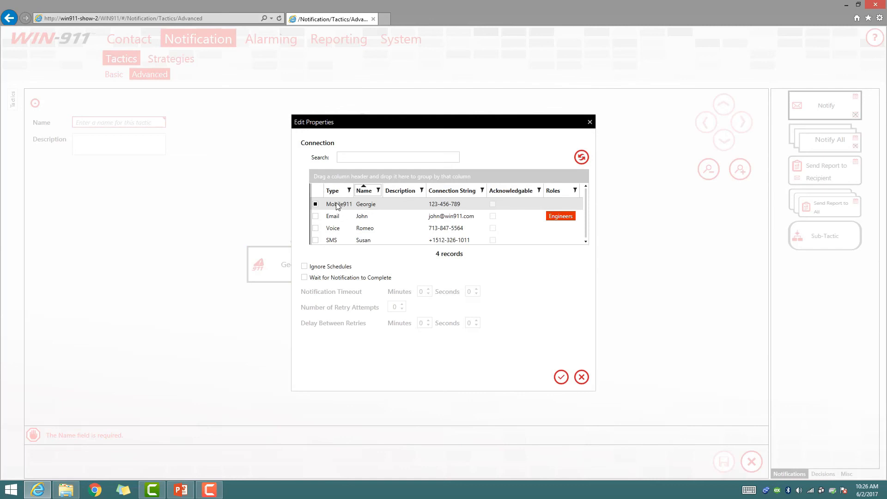
left_click(561, 377)
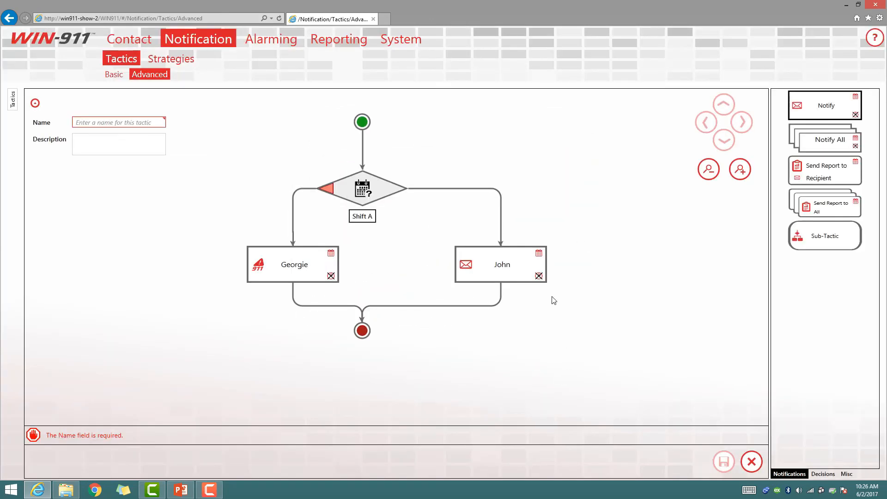
Set the email Notify block to ignore schedules.
mouse_move(541, 256)
left_click(490, 265)
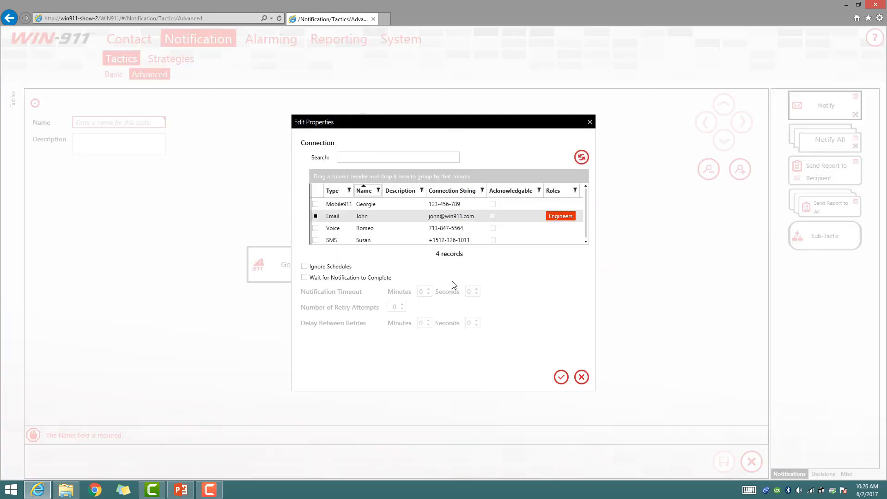
left_click(304, 266)
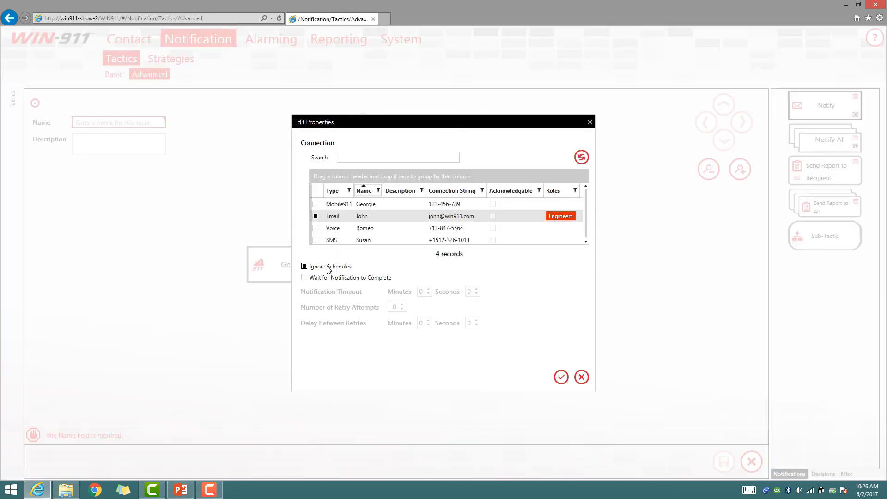
left_click(562, 379)
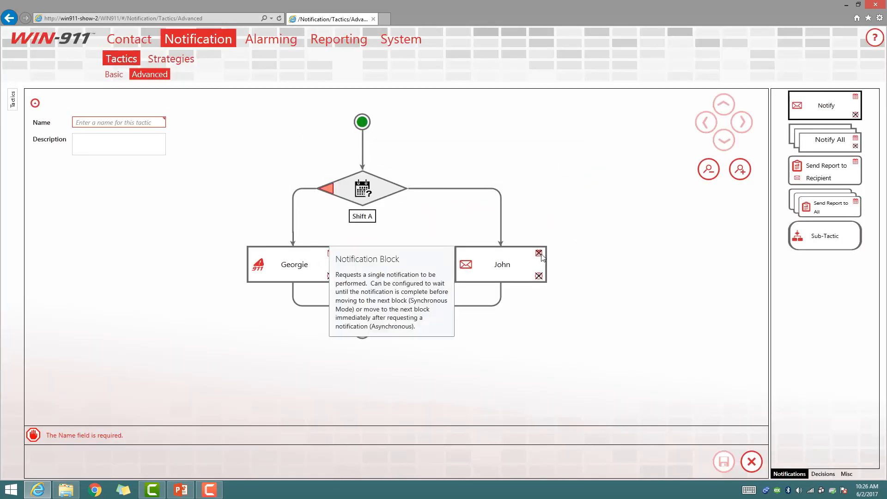